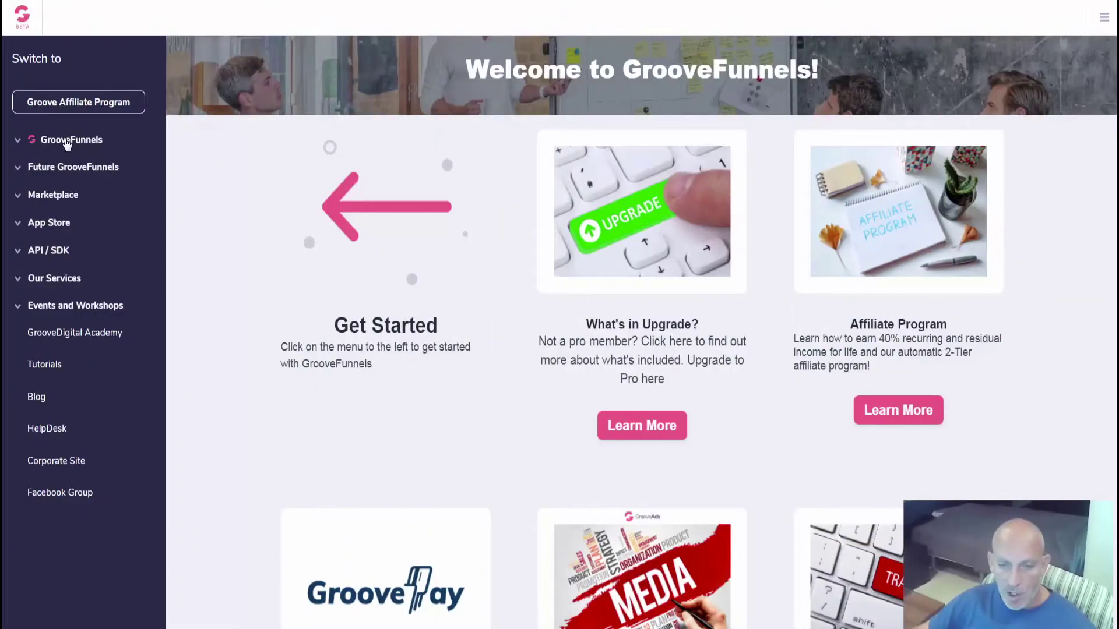
Create a blank GroovePages site named Import and bring up its pages list
click(66, 143)
click(67, 168)
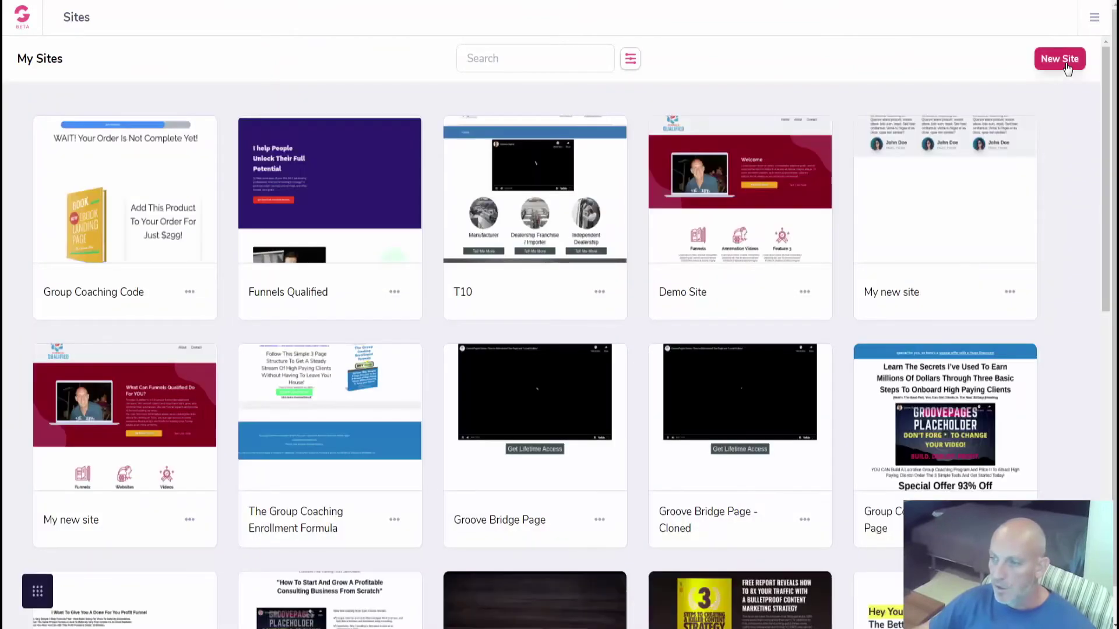
click(1066, 65)
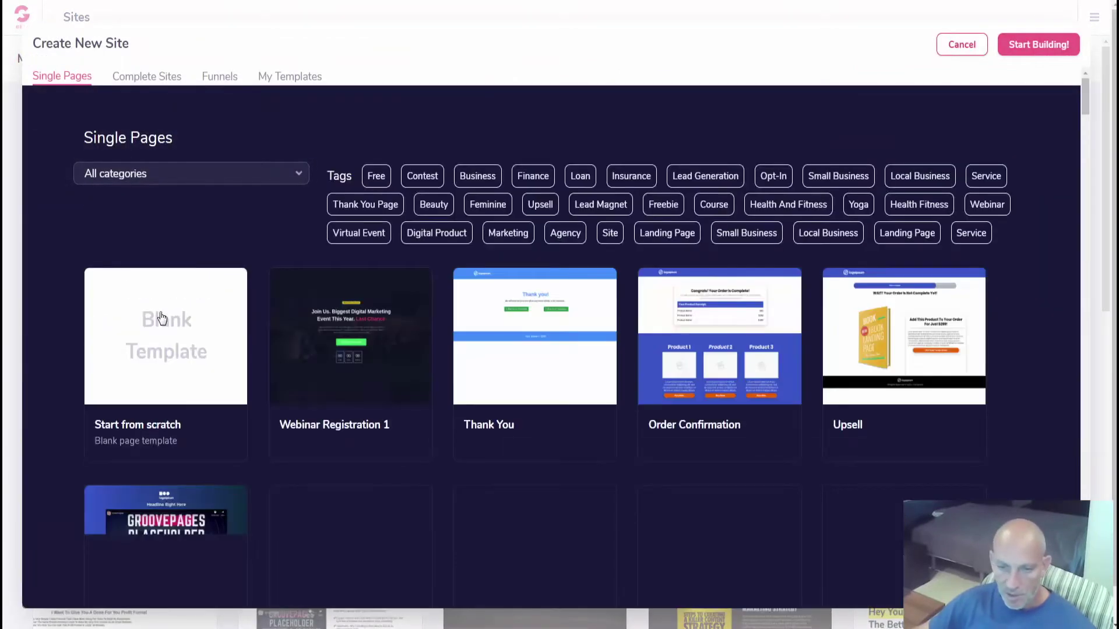
click(162, 318)
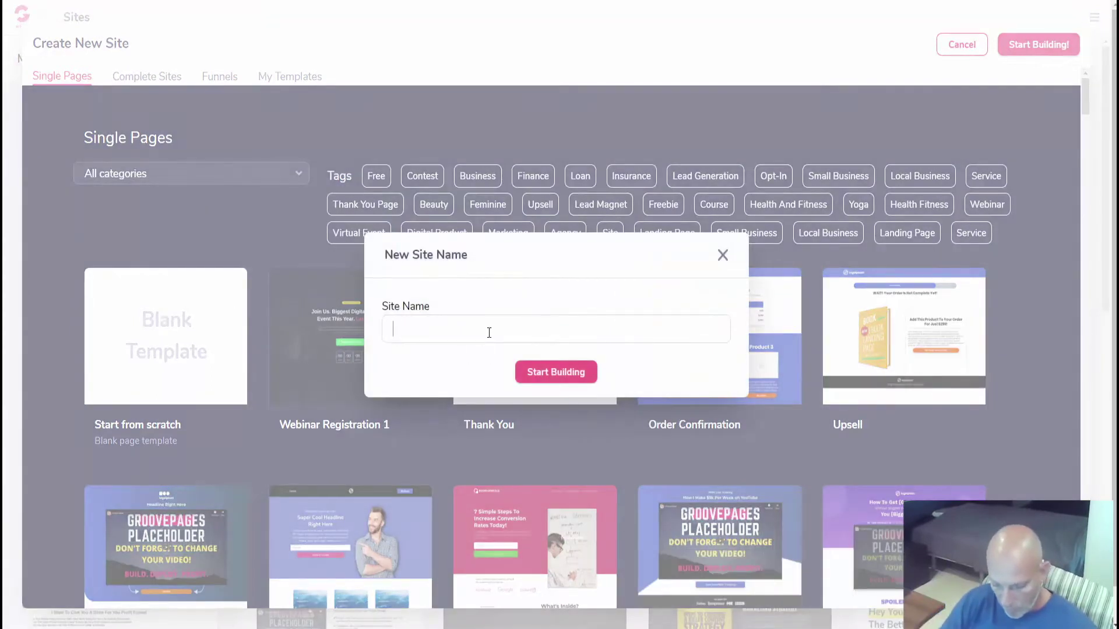
text(Import)
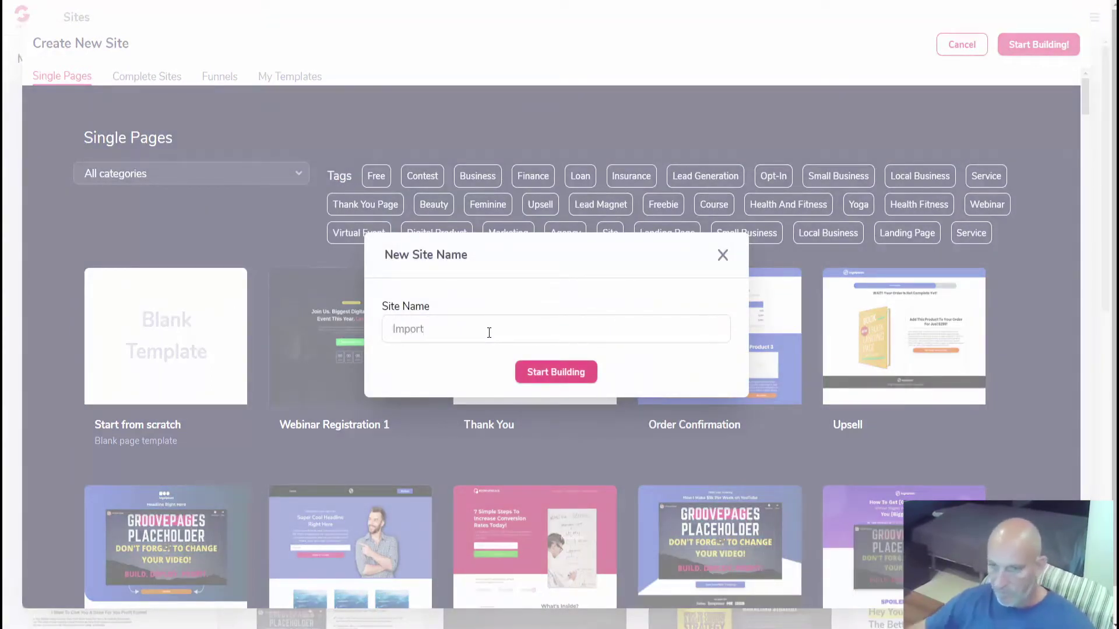
click(559, 369)
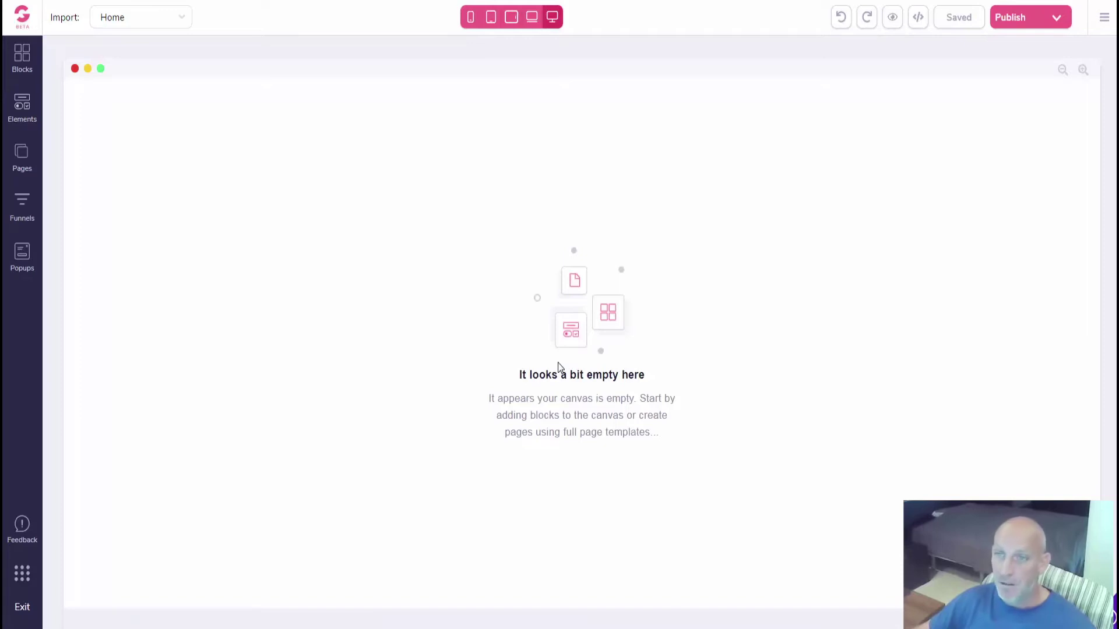
click(21, 156)
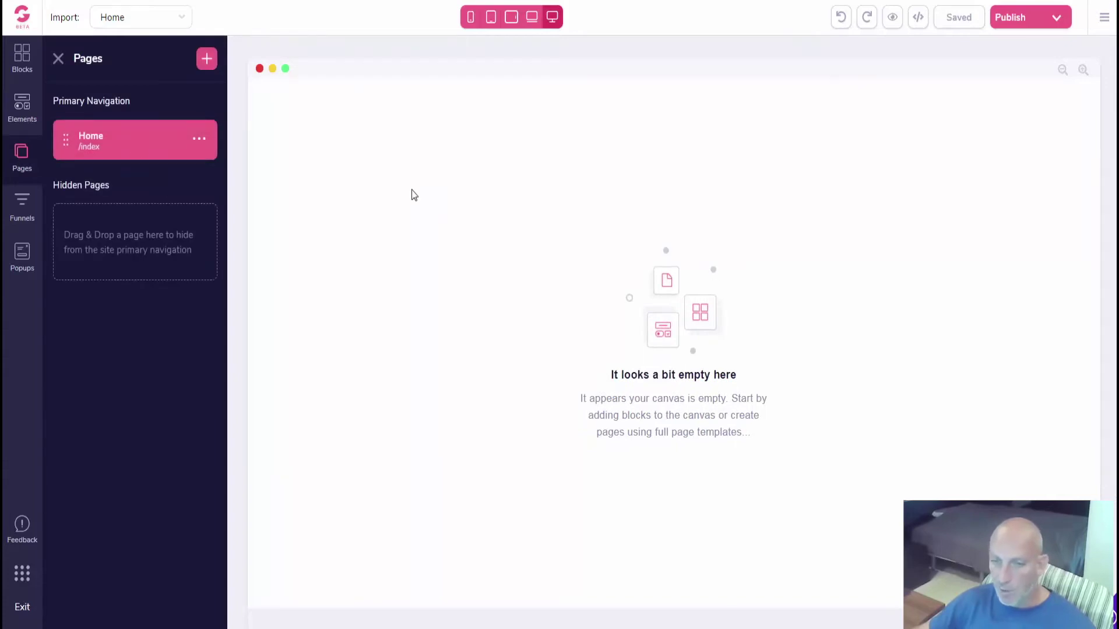
Open GroovePages' Add New Page options and copy the Funnels Qualified page address in Chrome
click(206, 59)
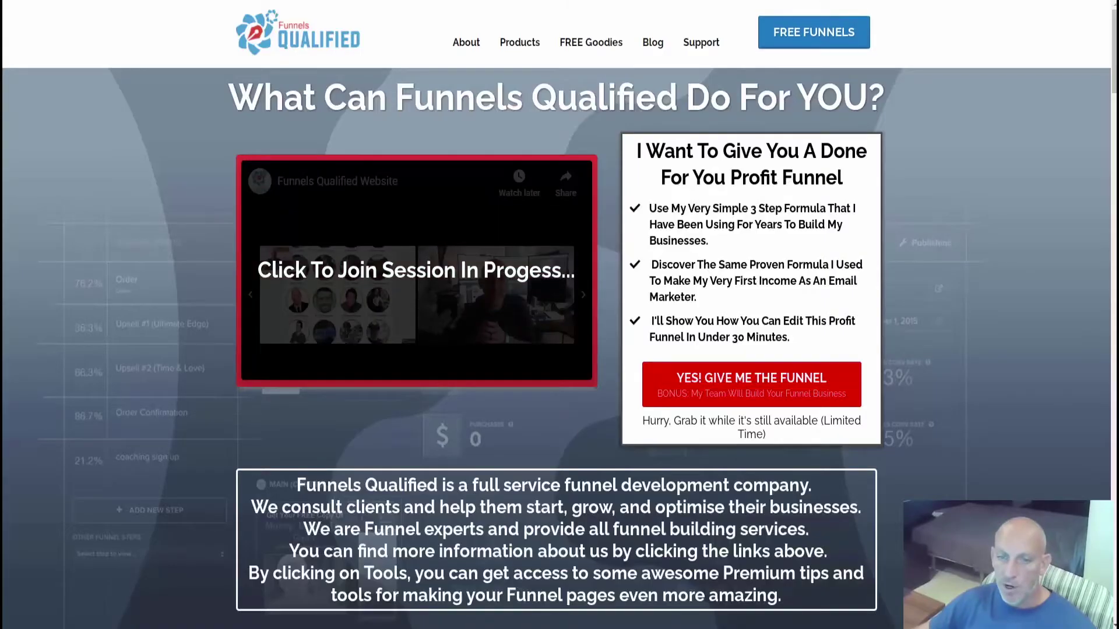
right_click(210, 5)
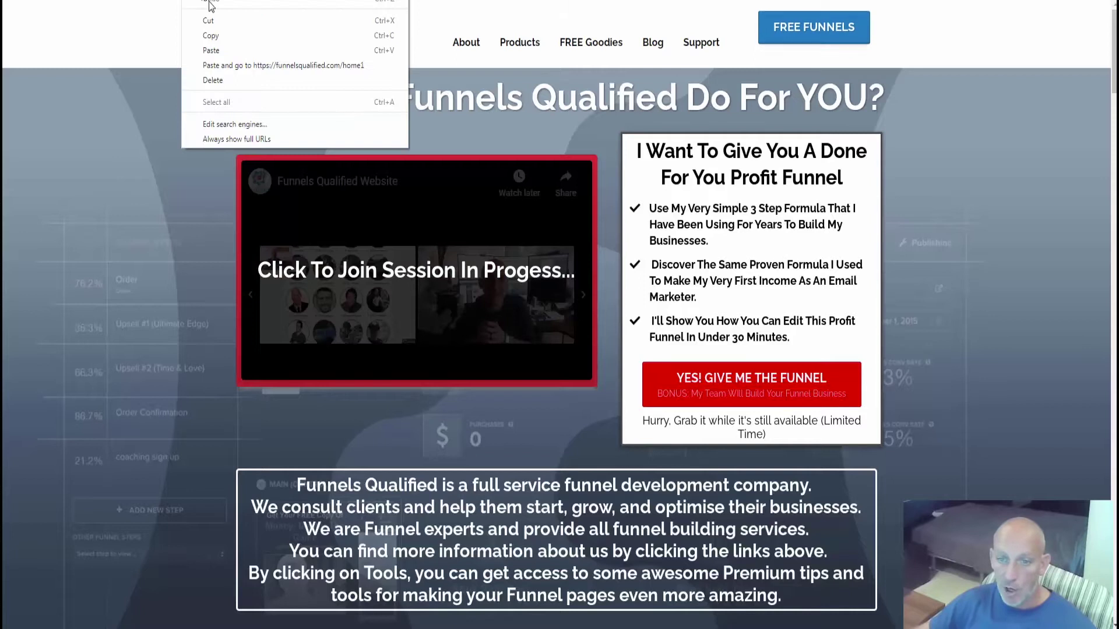
click(233, 35)
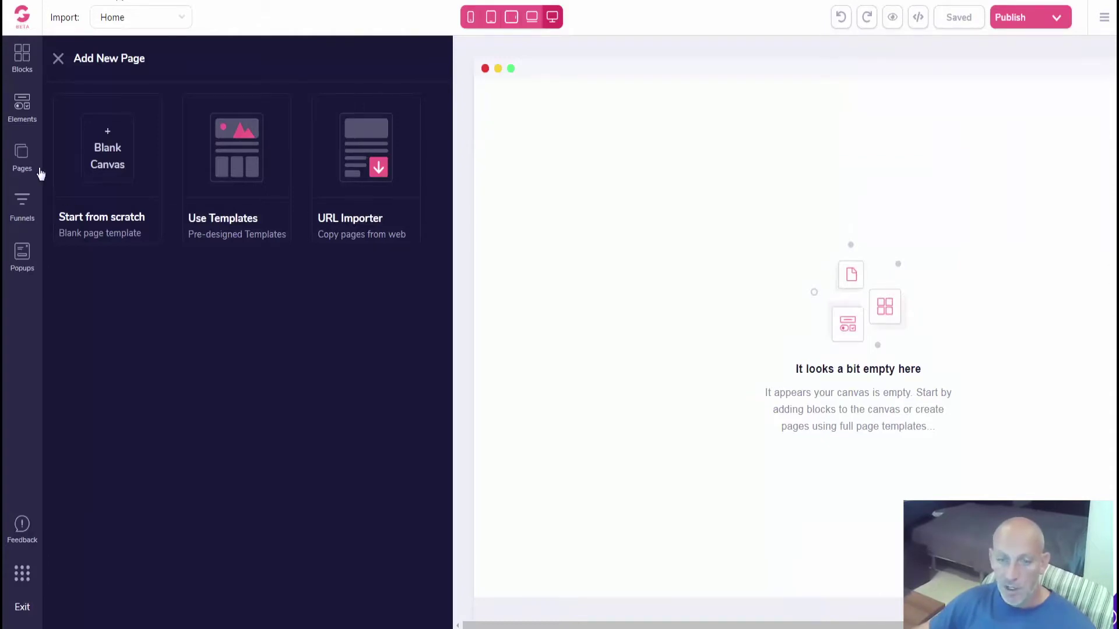
Import the Funnels Qualified URL as layout only, producing a Cloudflare DDoS notice page
click(362, 150)
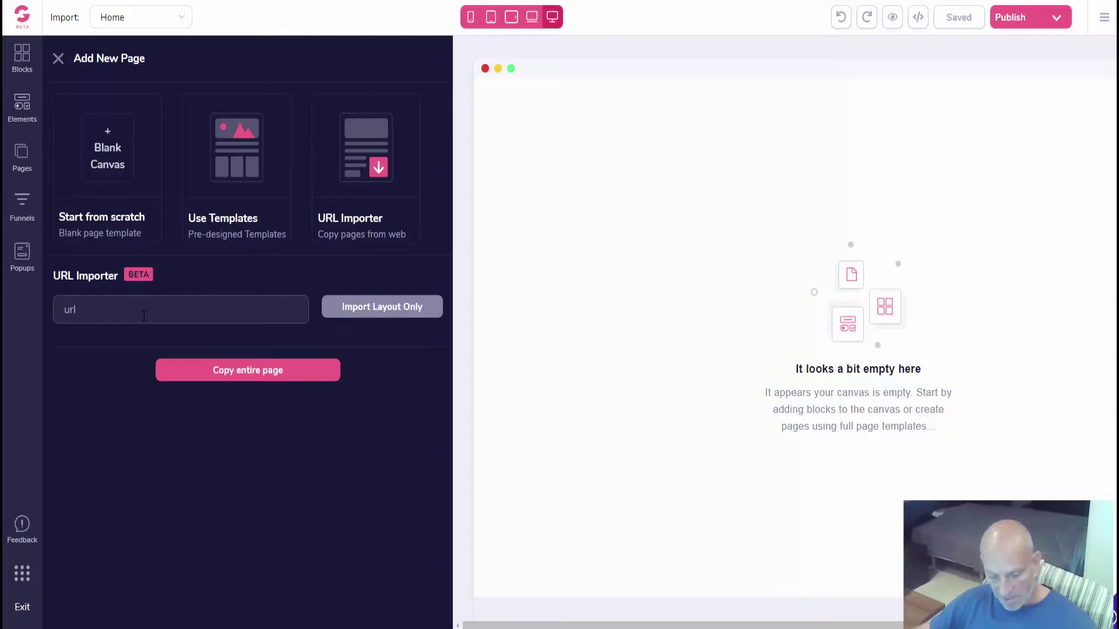
text(https://funnelsqualified.com/home1)
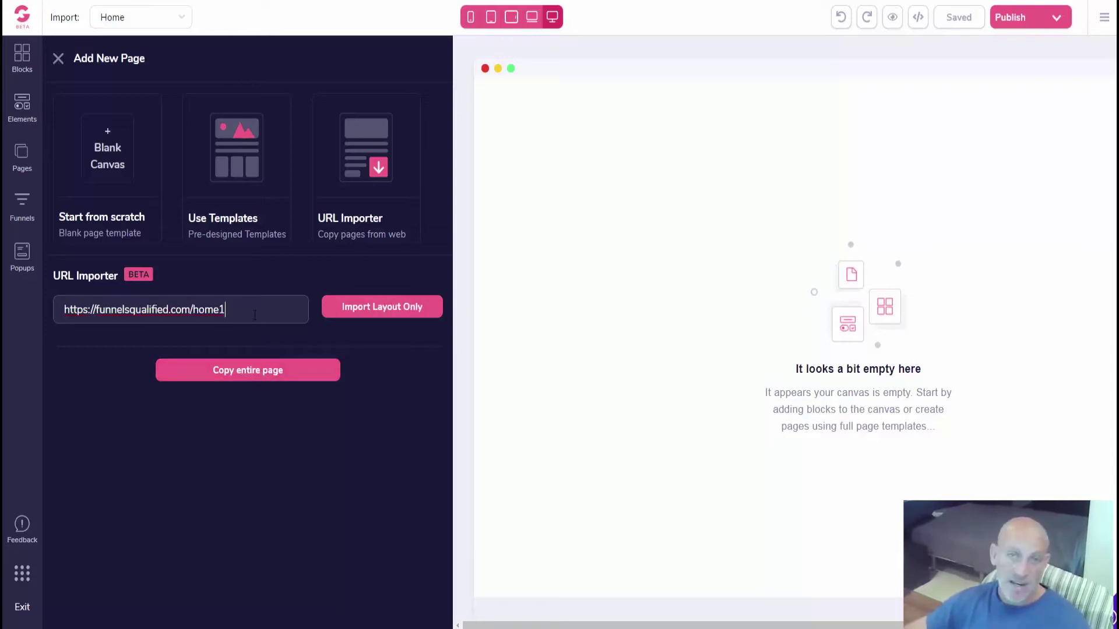
click(381, 308)
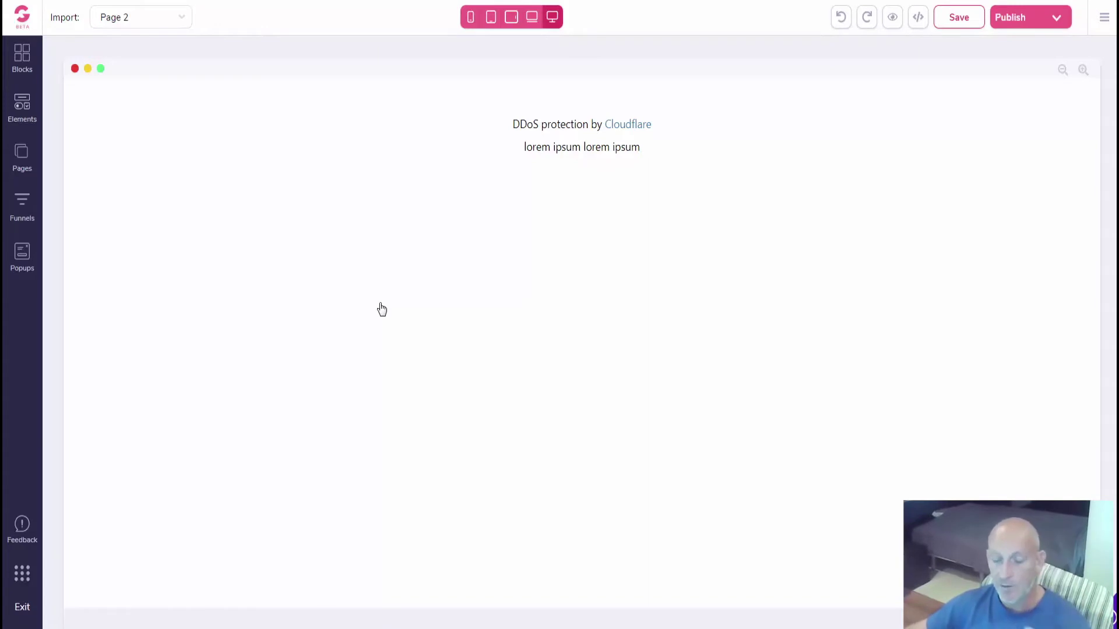
click(638, 133)
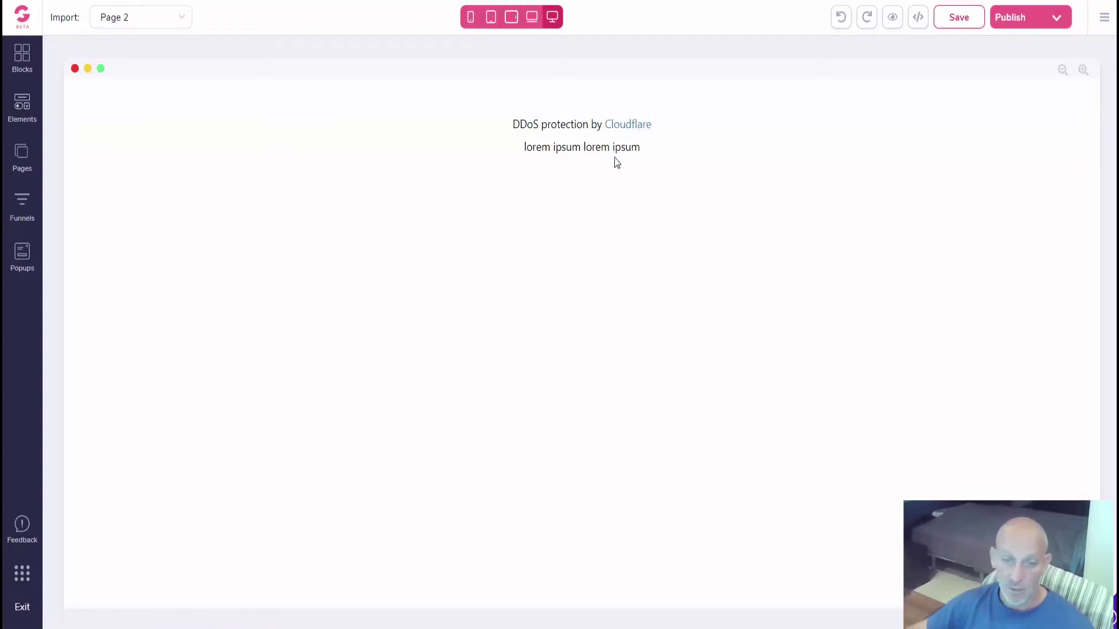
Delete the failed Page 2 from the Import site
click(23, 155)
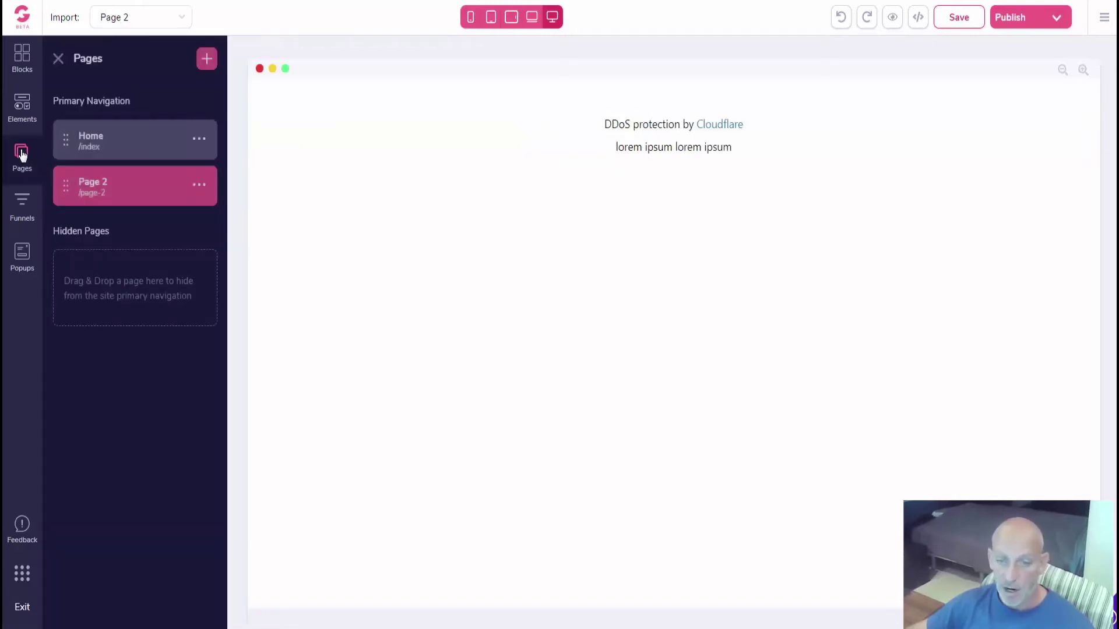
click(199, 185)
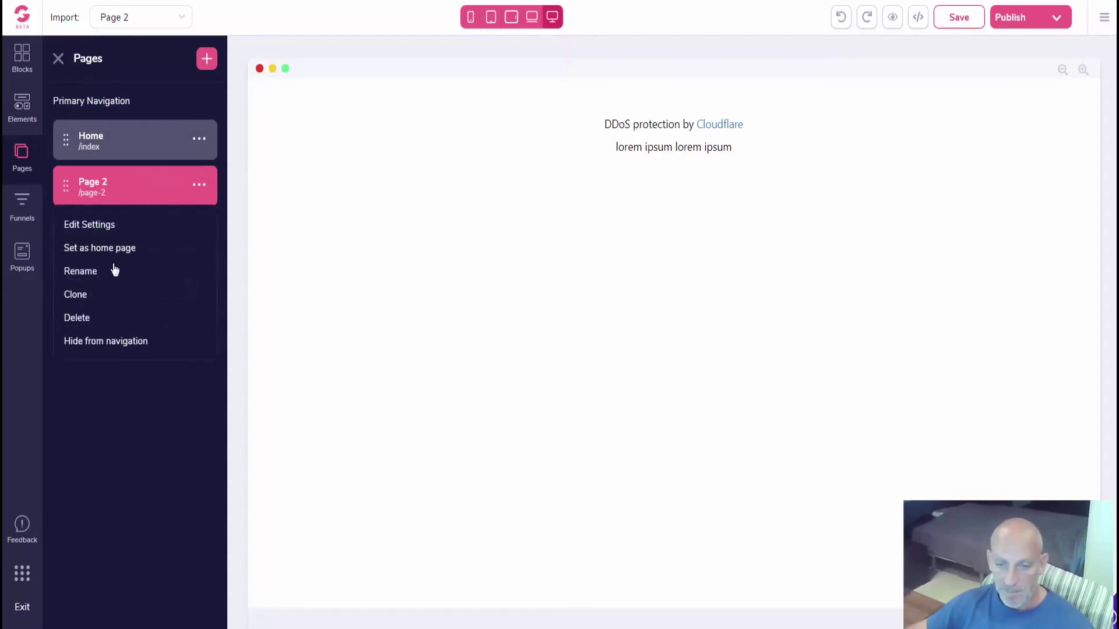
click(75, 319)
click(602, 338)
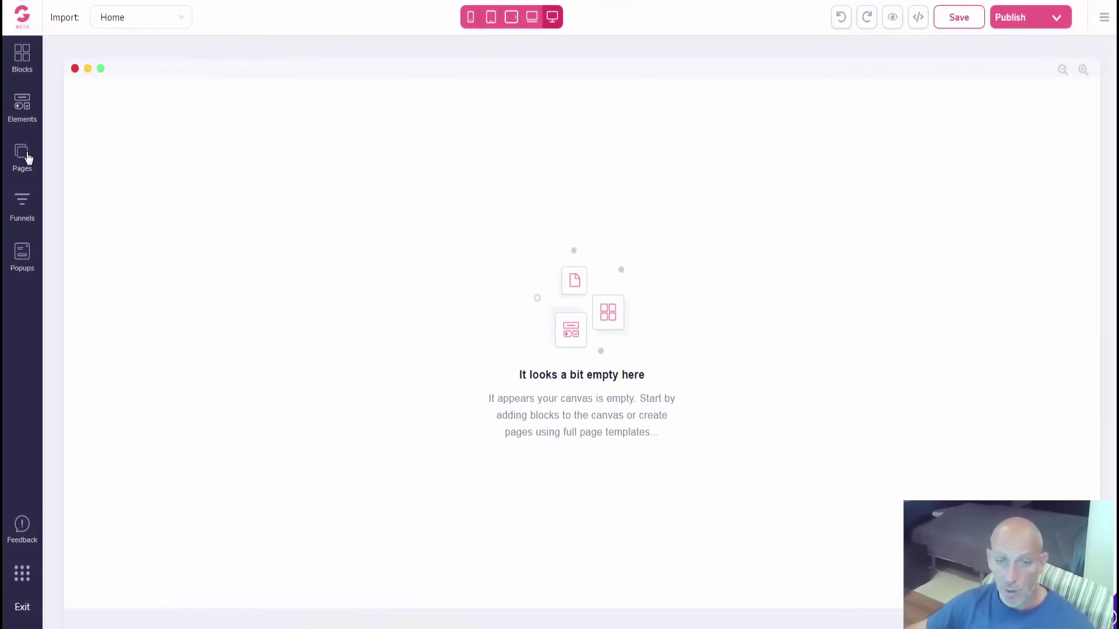
Paste the Funnels Qualified URL into the URL Importer and copy the ownership-proof meta code for a full-page import
click(23, 155)
click(207, 58)
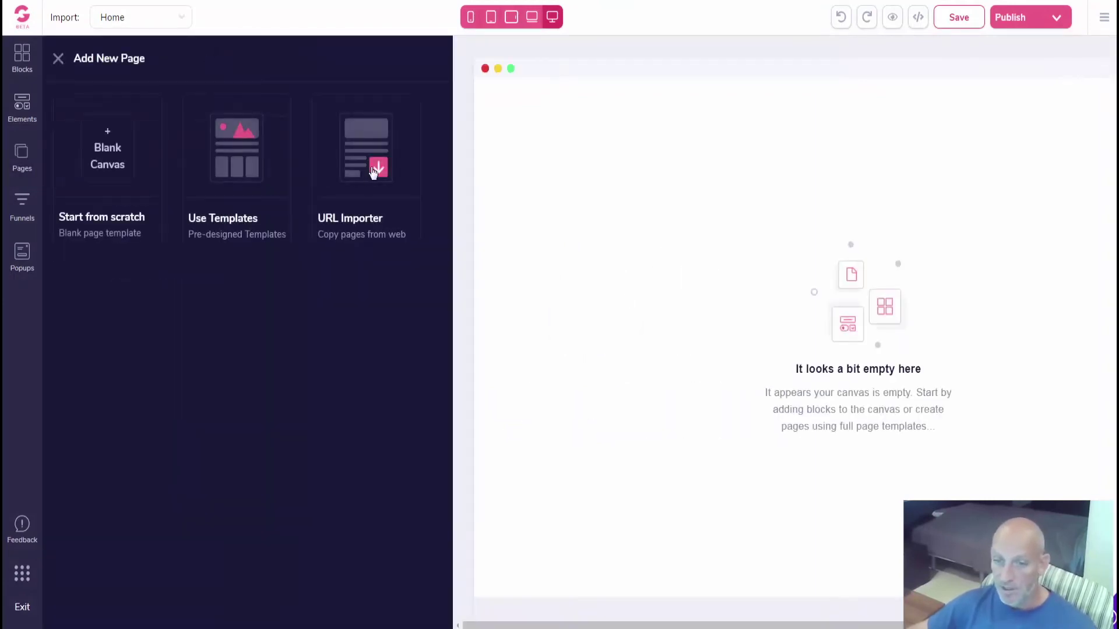
click(374, 172)
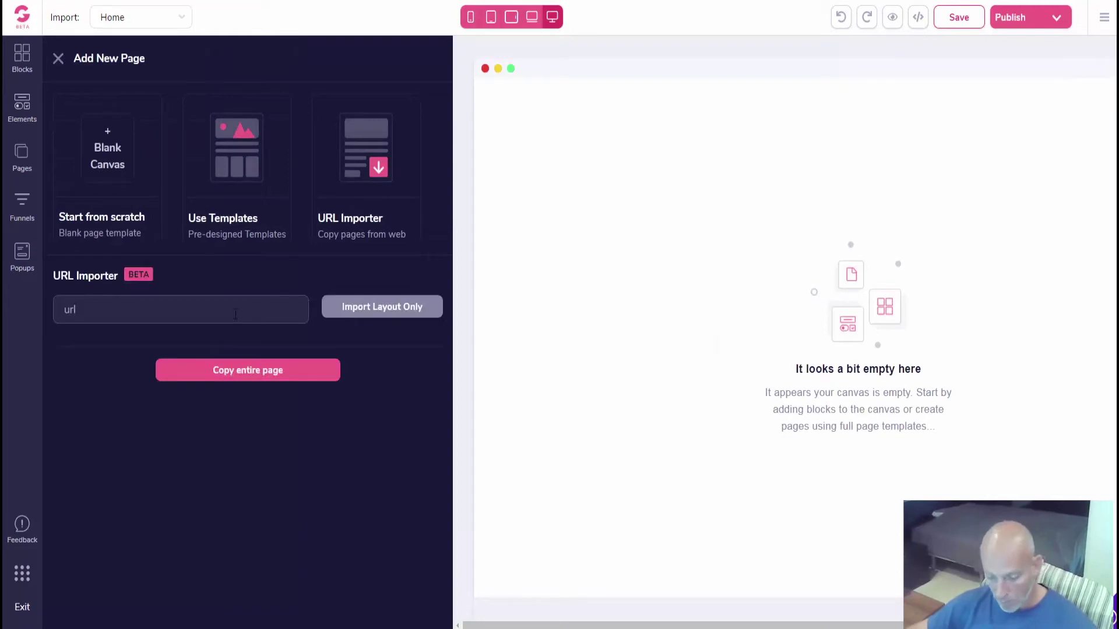
text(https://funnelsqualified.com/home1)
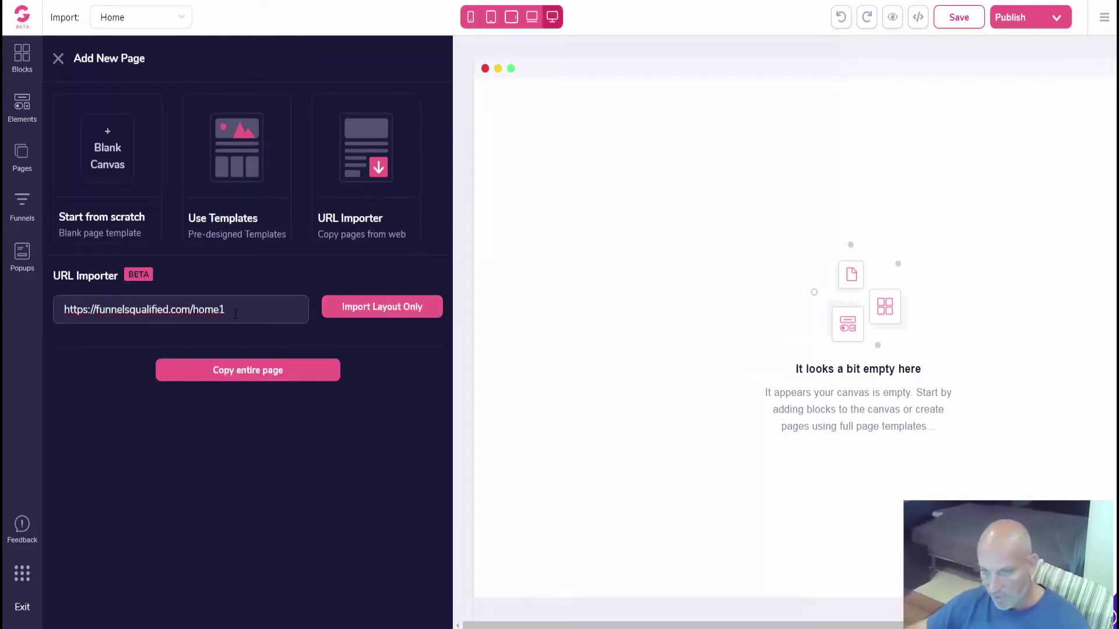
click(250, 373)
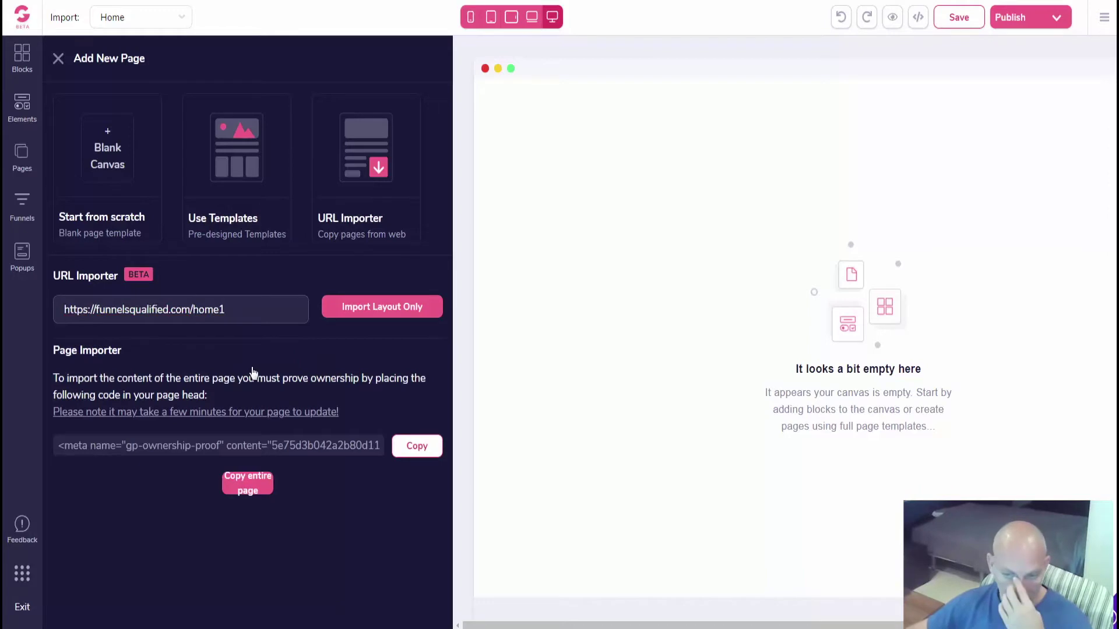
click(415, 452)
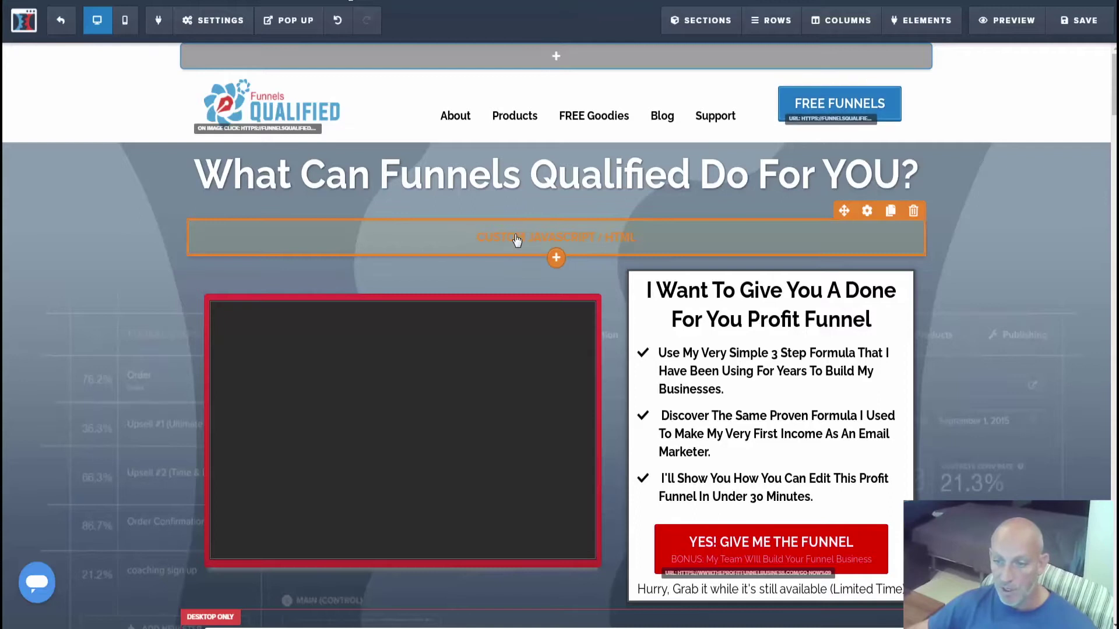
Put the gp-ownership-proof meta tag into the page's Custom JS/HTML block and close the editor
click(580, 248)
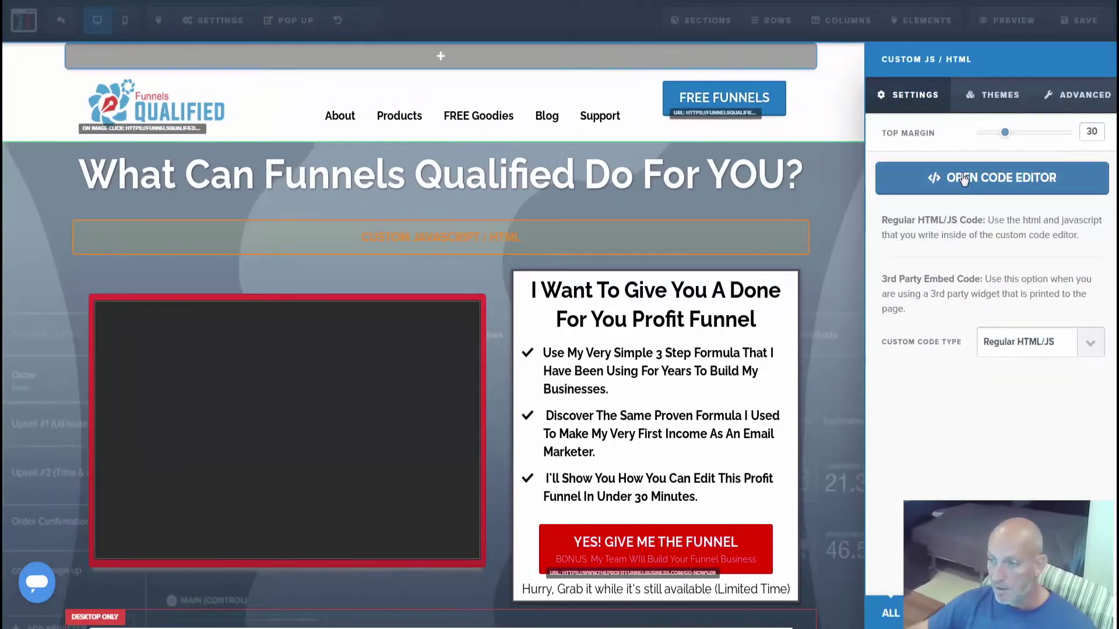
click(992, 178)
triple_click(477, 124)
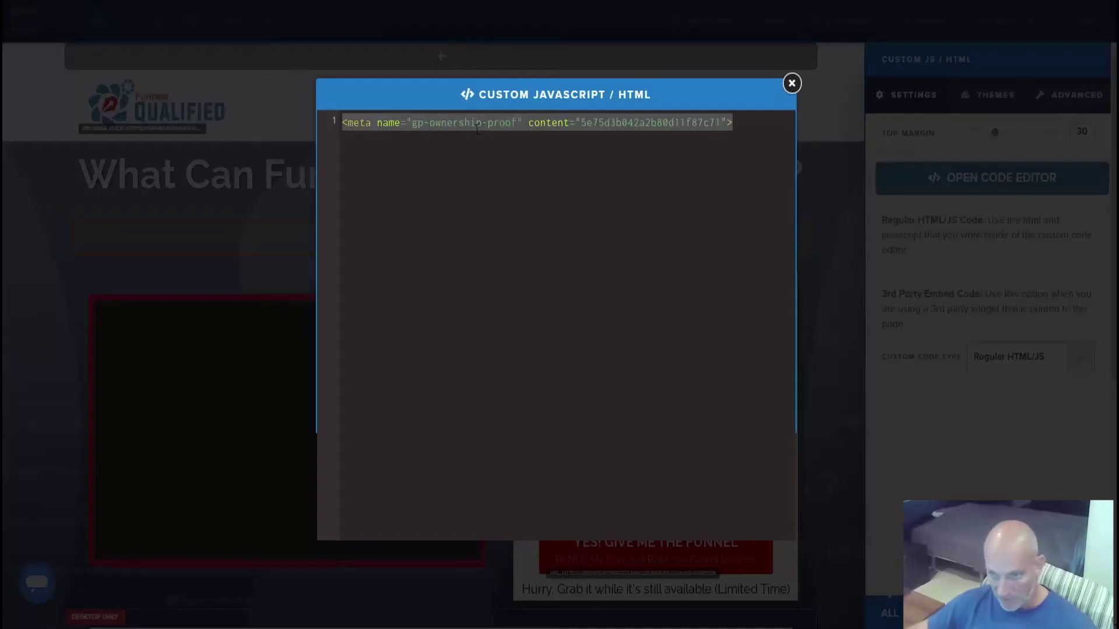
key(Right)
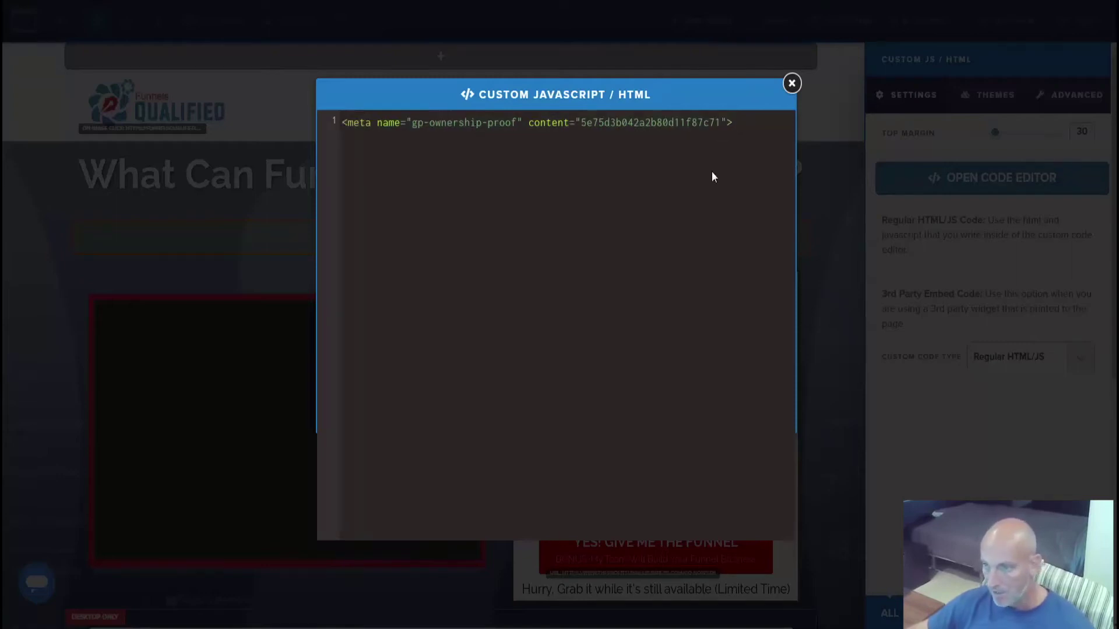
click(1075, 24)
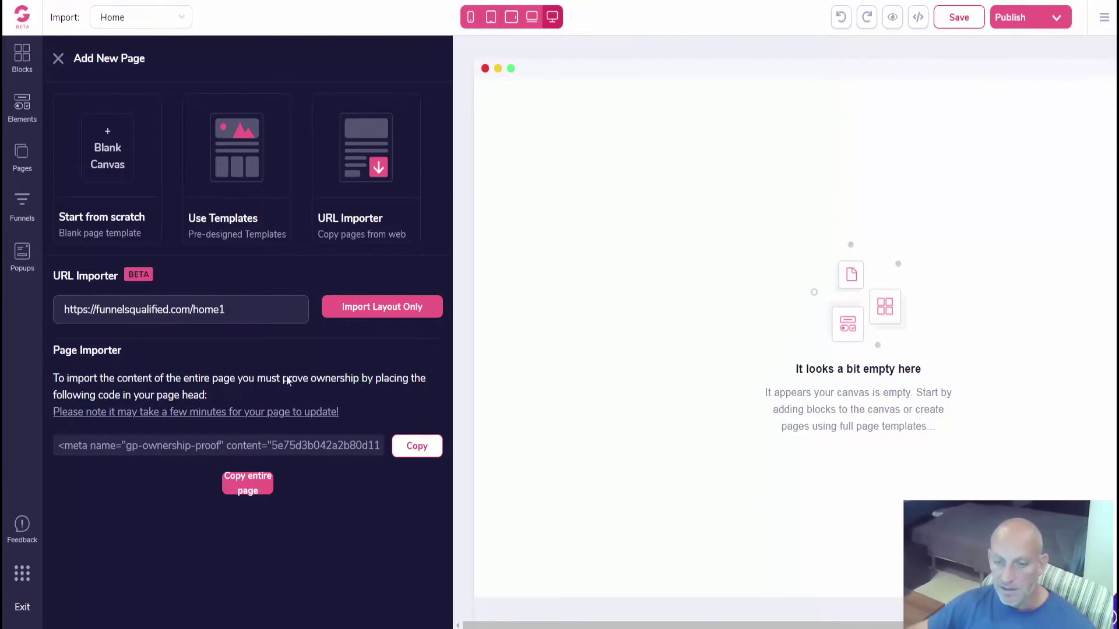
Try Copy entire page twice; the Home canvas stays empty
click(245, 484)
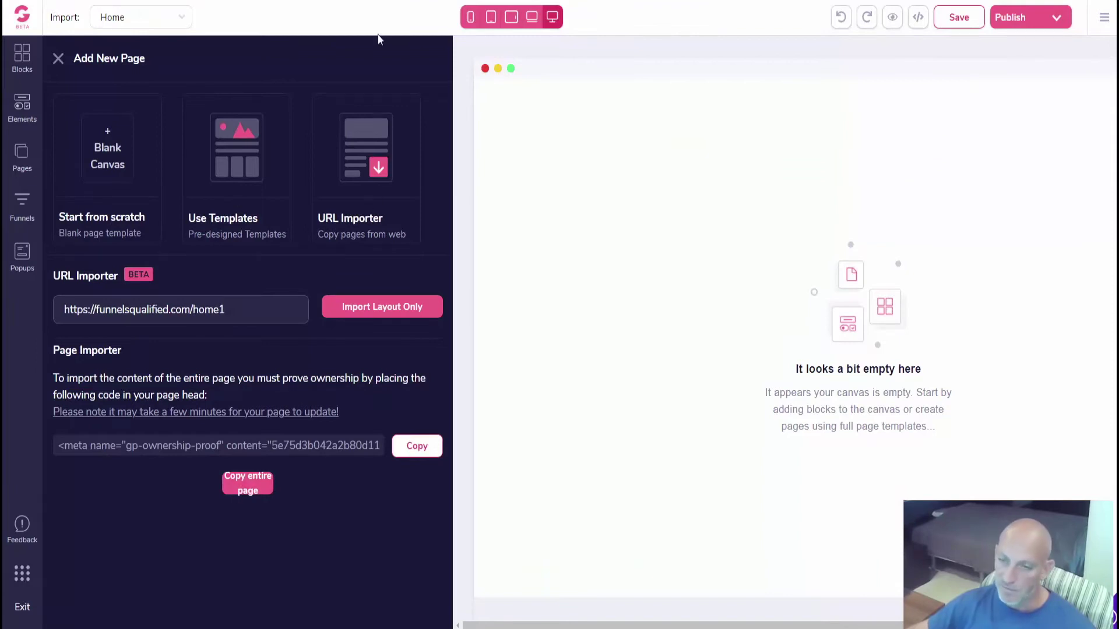
click(242, 483)
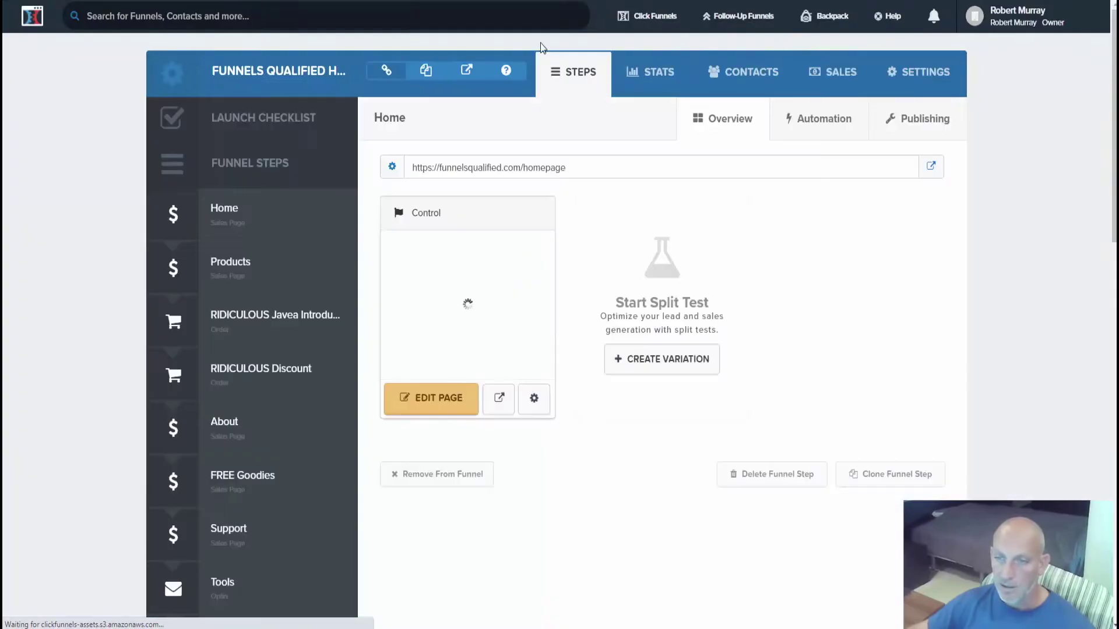
Preview the Funnels Qualified funnel's Home sales page from its funnel step
click(498, 401)
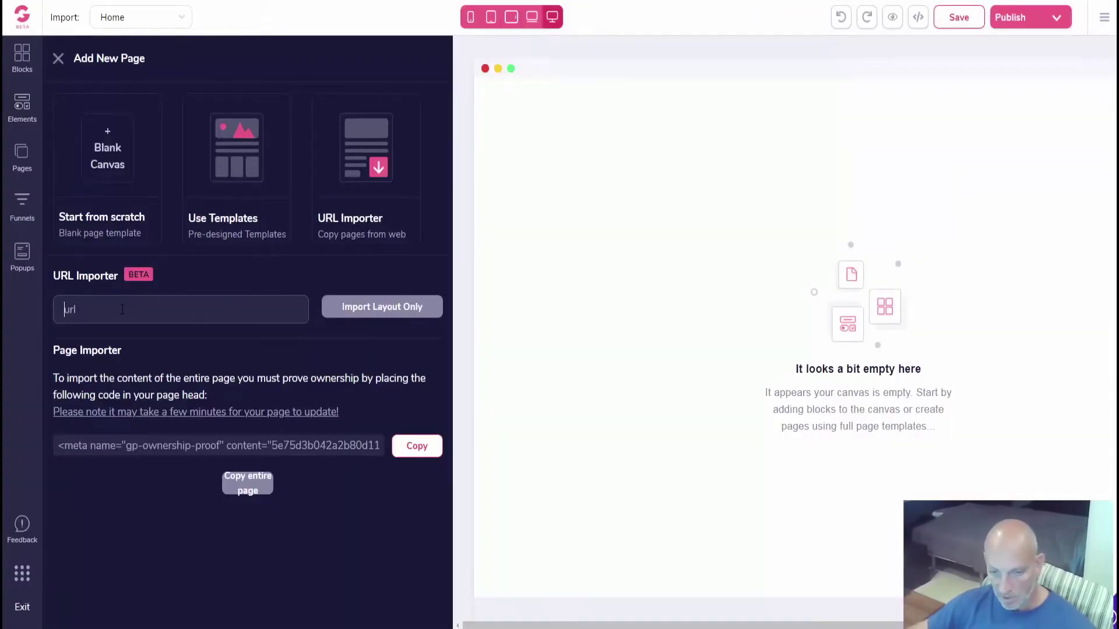
Import the preview page's layout only into a new Page 2
key(ctrl+v)
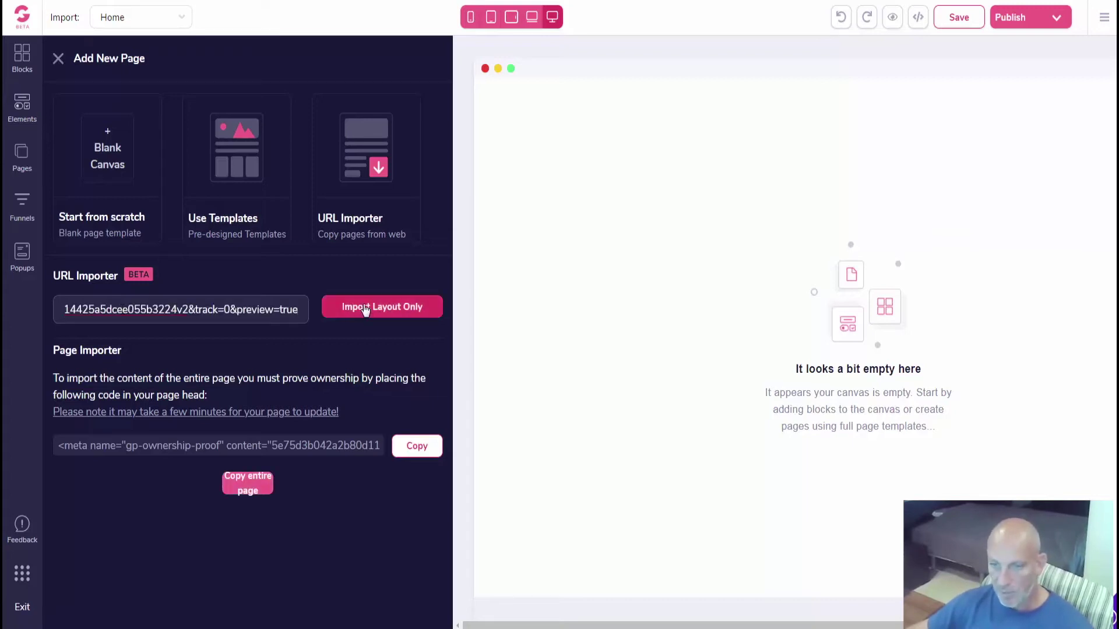
click(365, 310)
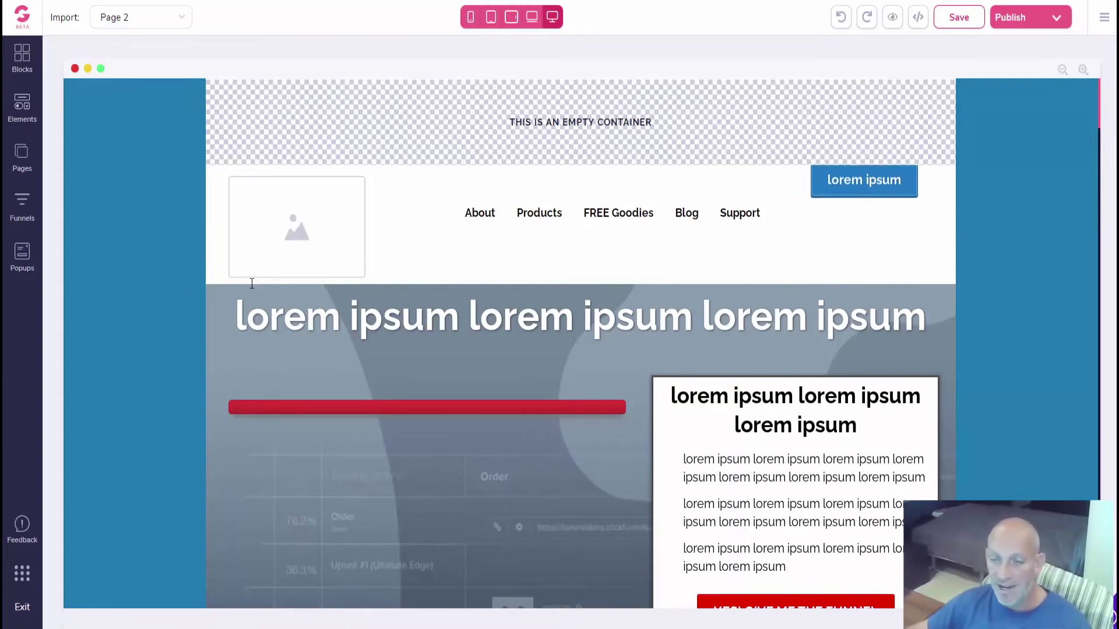
mouse_move(618, 213)
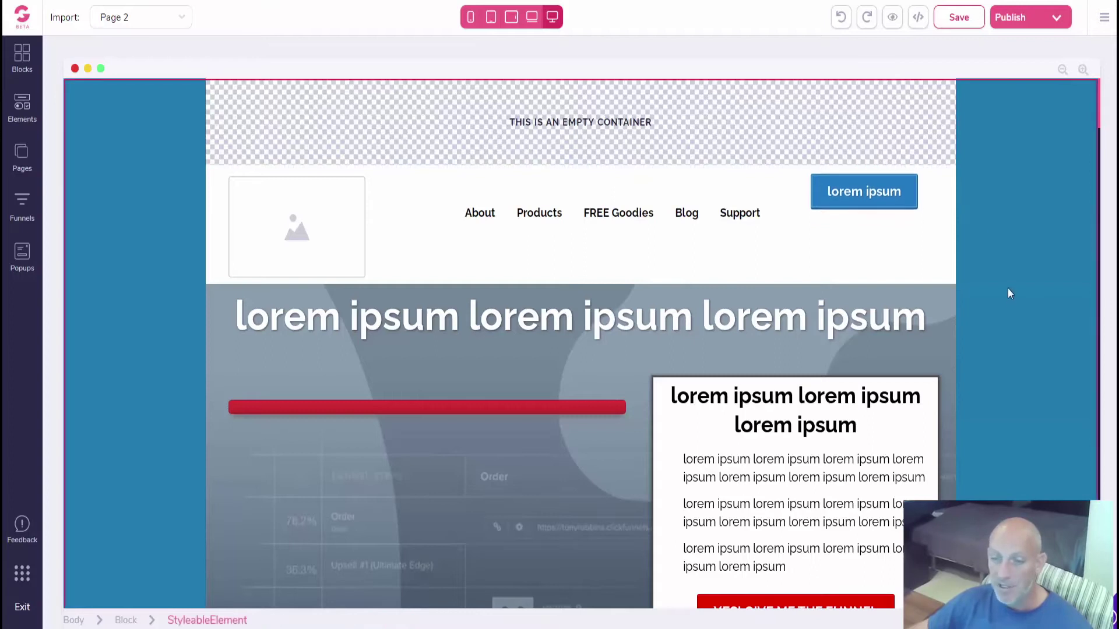
Copy the headline 'What Can Funnels Qualified Do For YOU?' from the live page
scroll(1009, 288, down, 3)
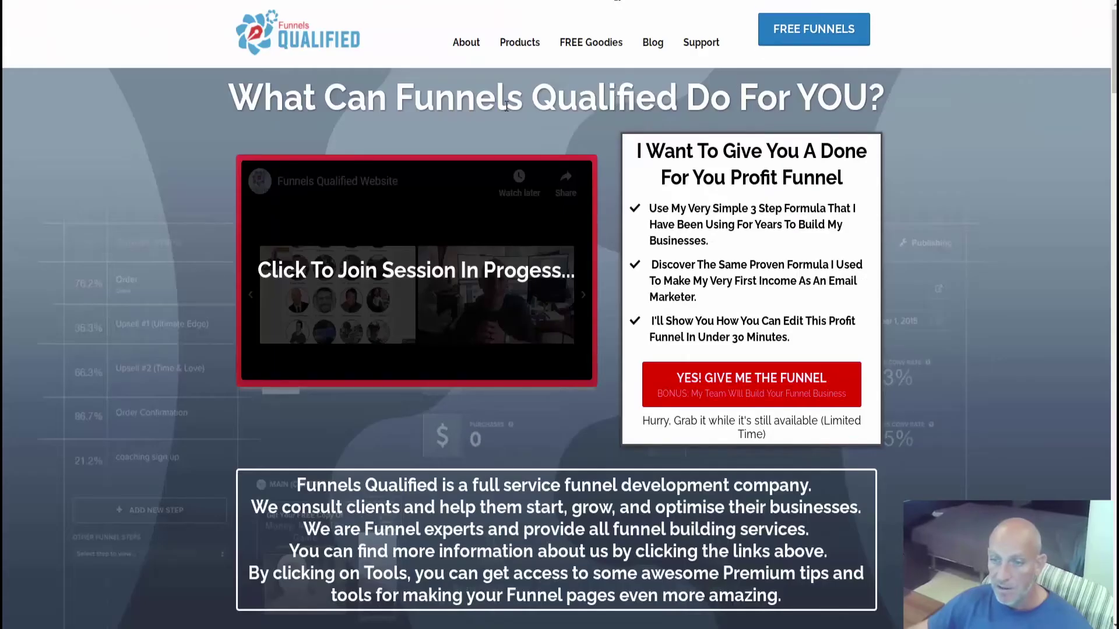
triple_click(506, 105)
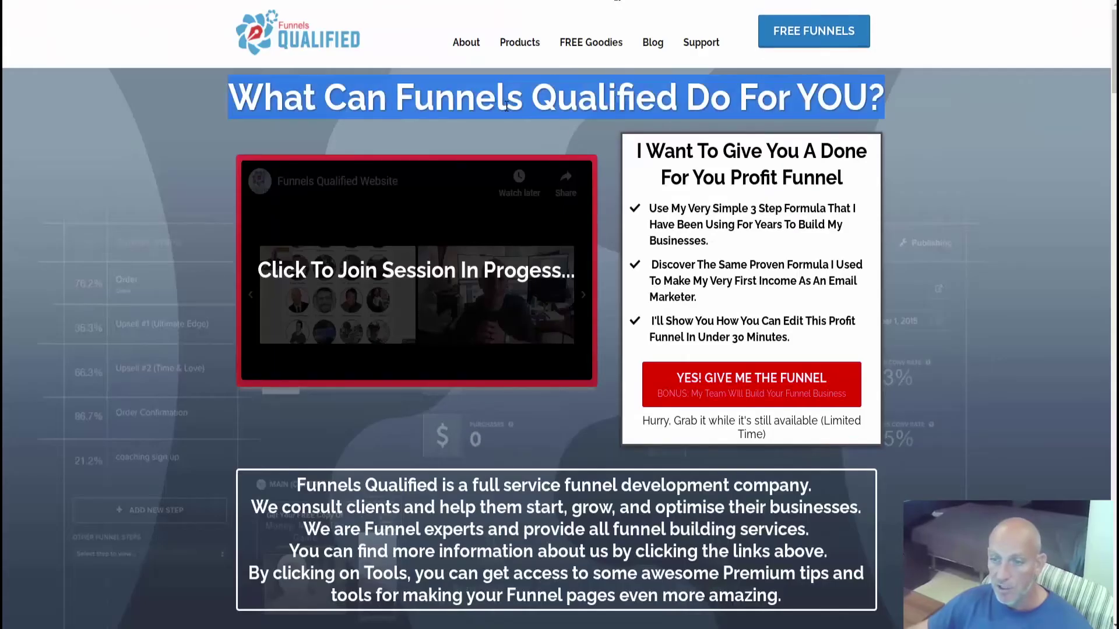
right_click(518, 111)
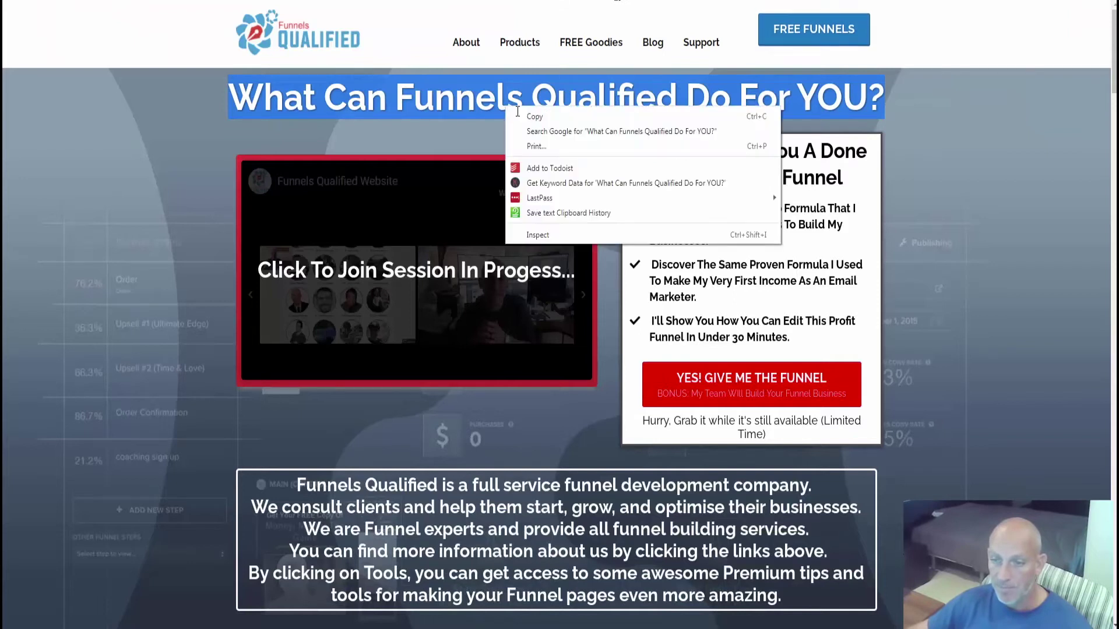
click(528, 114)
key(ctrl+Tab)
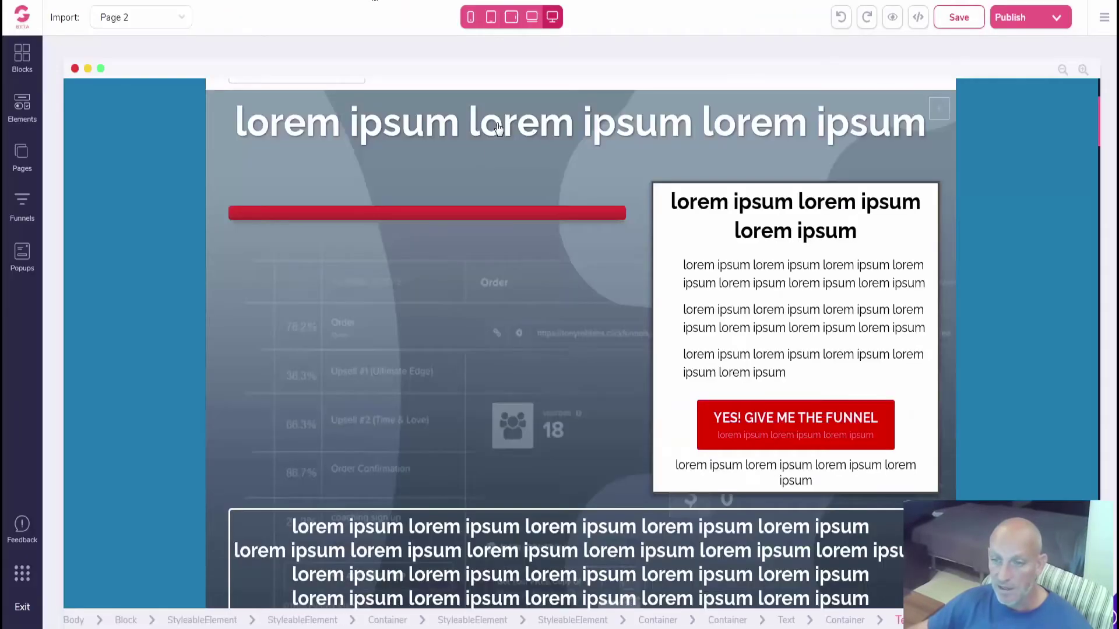
Paste it as plain text over Page 2's lorem ipsum headline and save the page
click(498, 126)
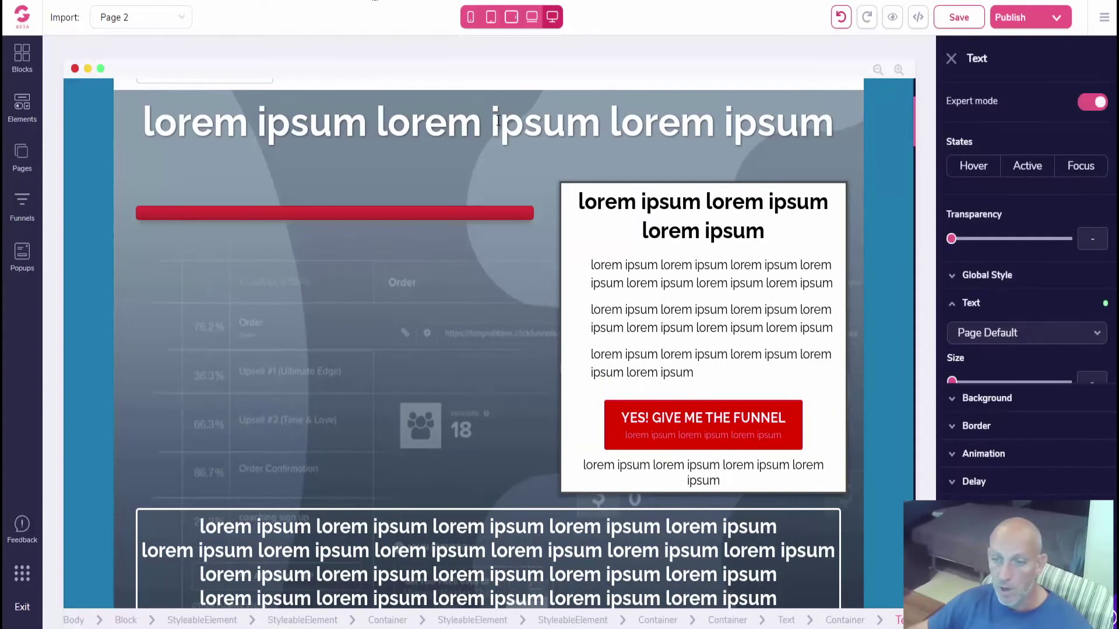
double_click(498, 121)
right_click(498, 121)
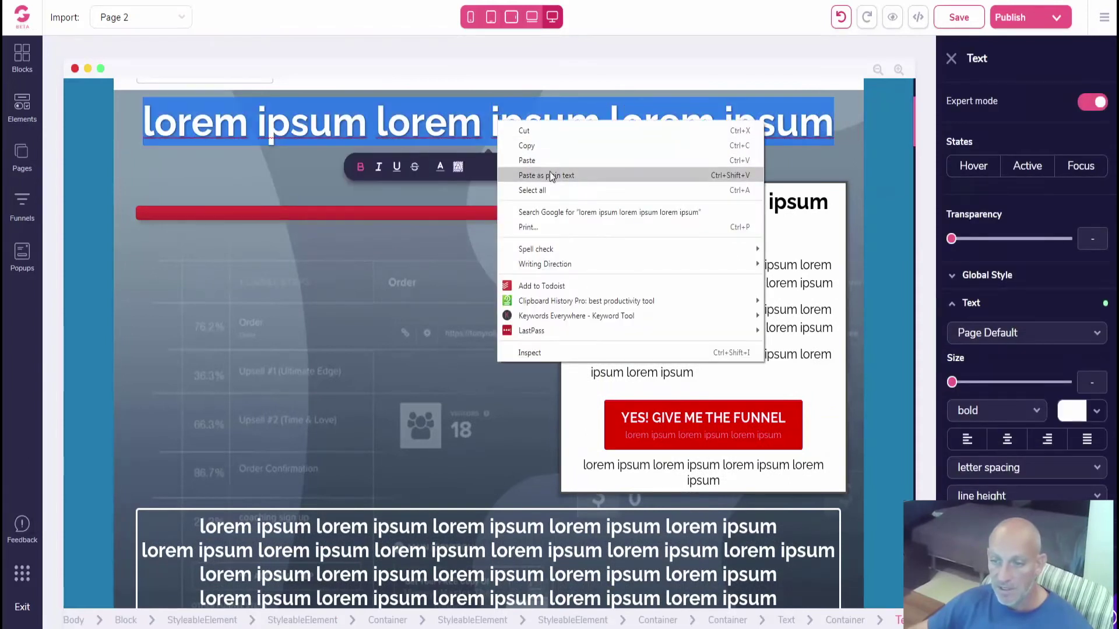
click(539, 104)
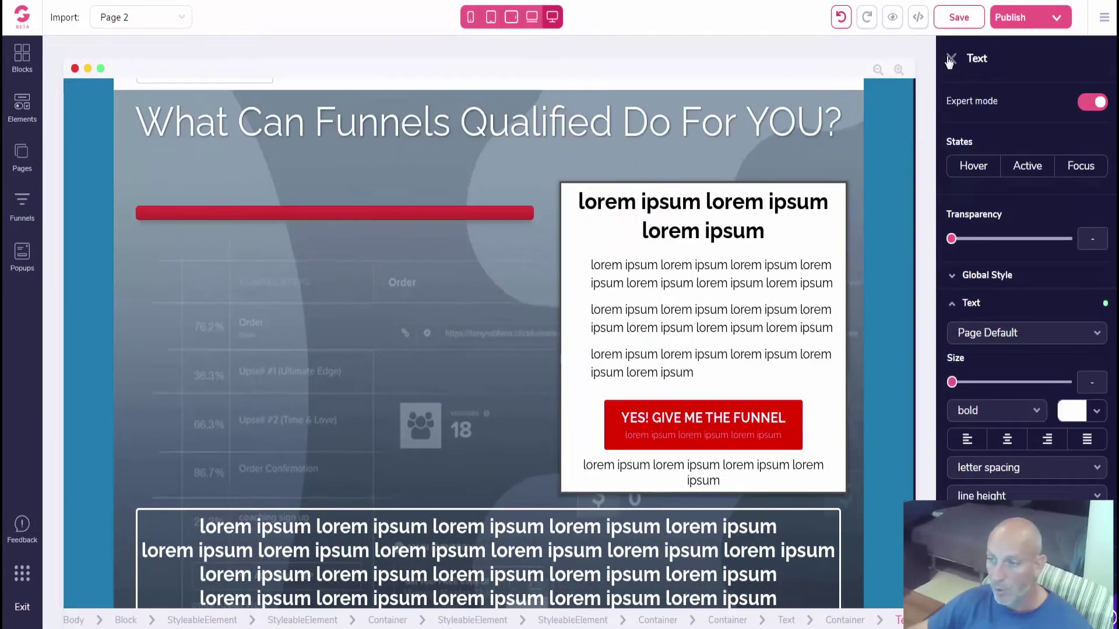
click(932, 233)
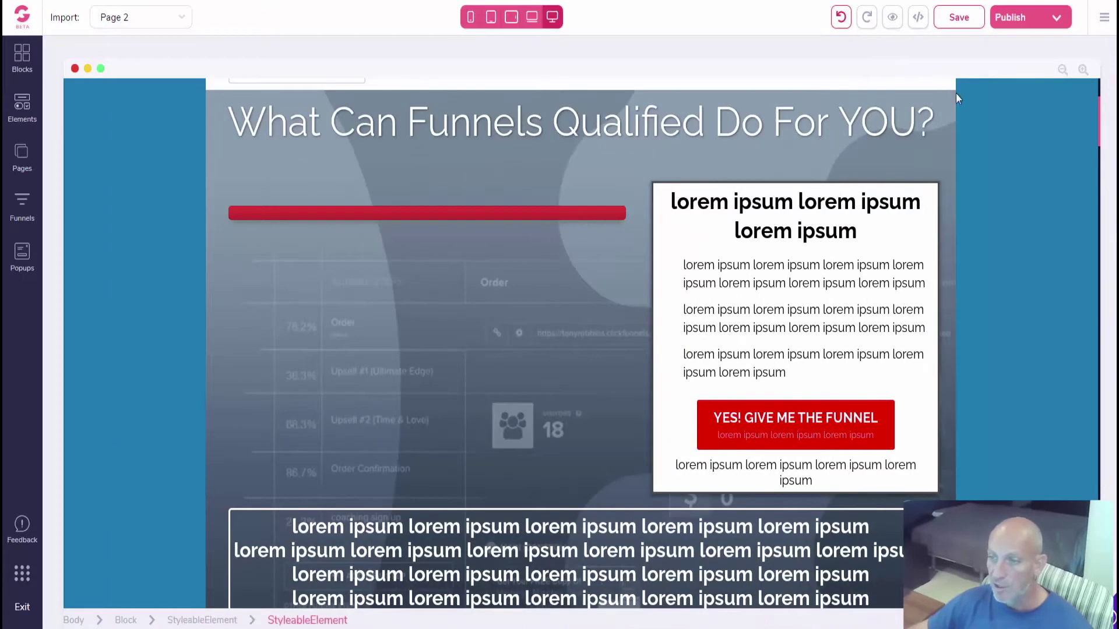
scroll(994, 247, up, 3)
click(939, 145)
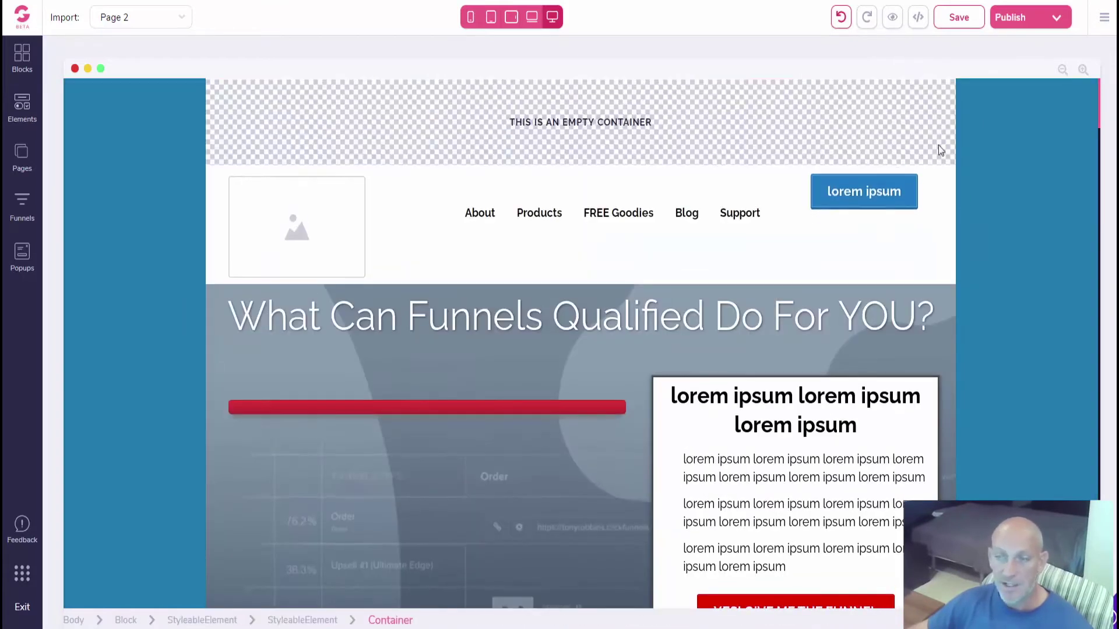
click(958, 18)
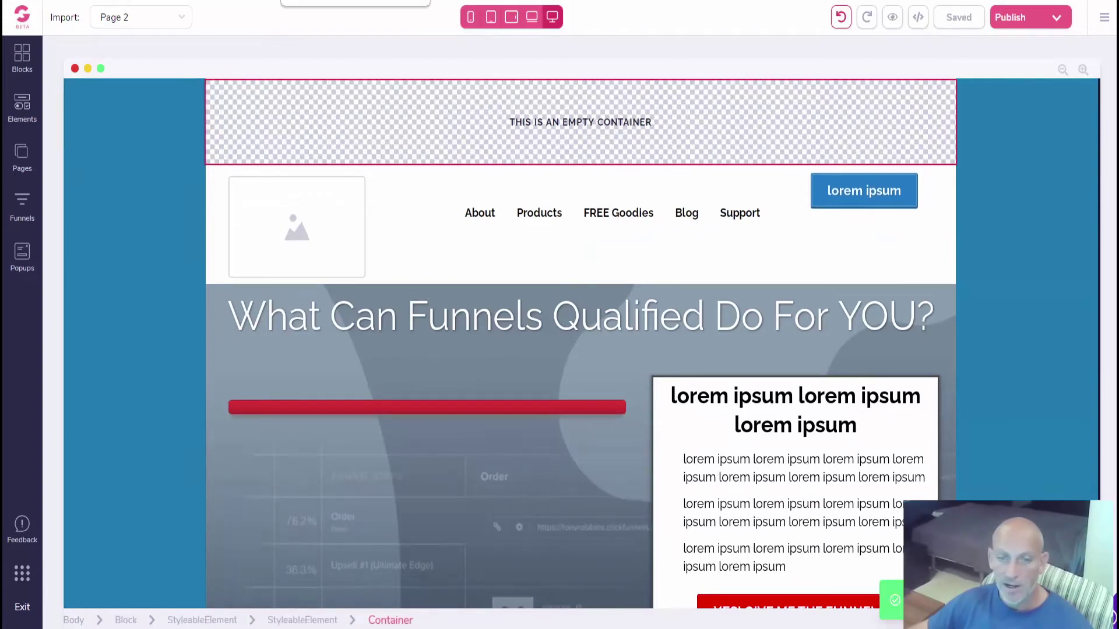
Add a blank-canvas Page 3 to the Import site
click(22, 156)
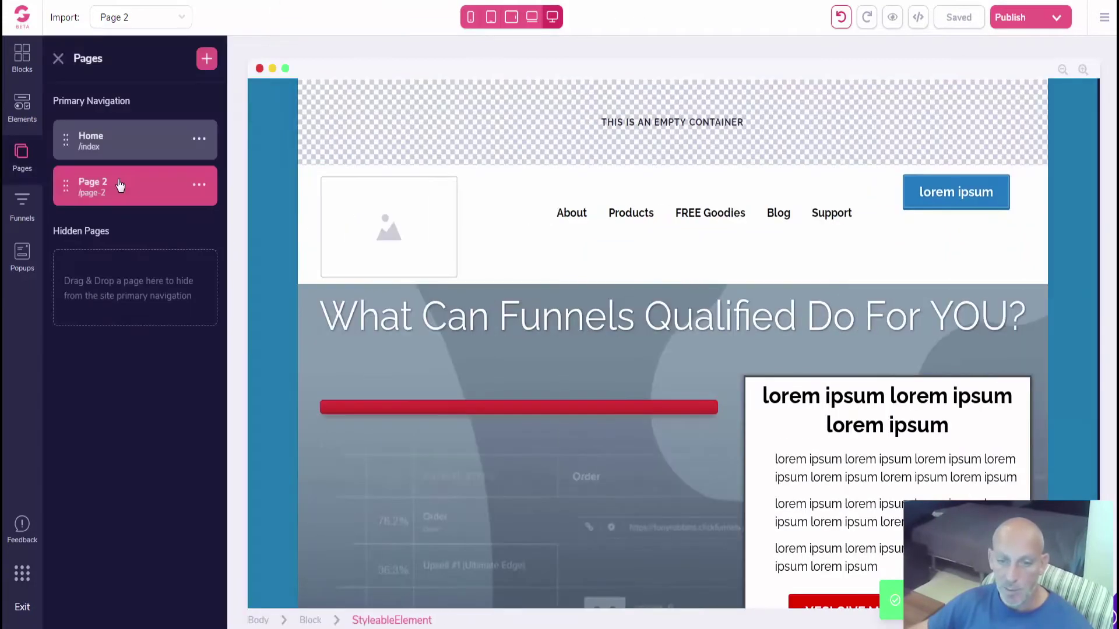
click(207, 60)
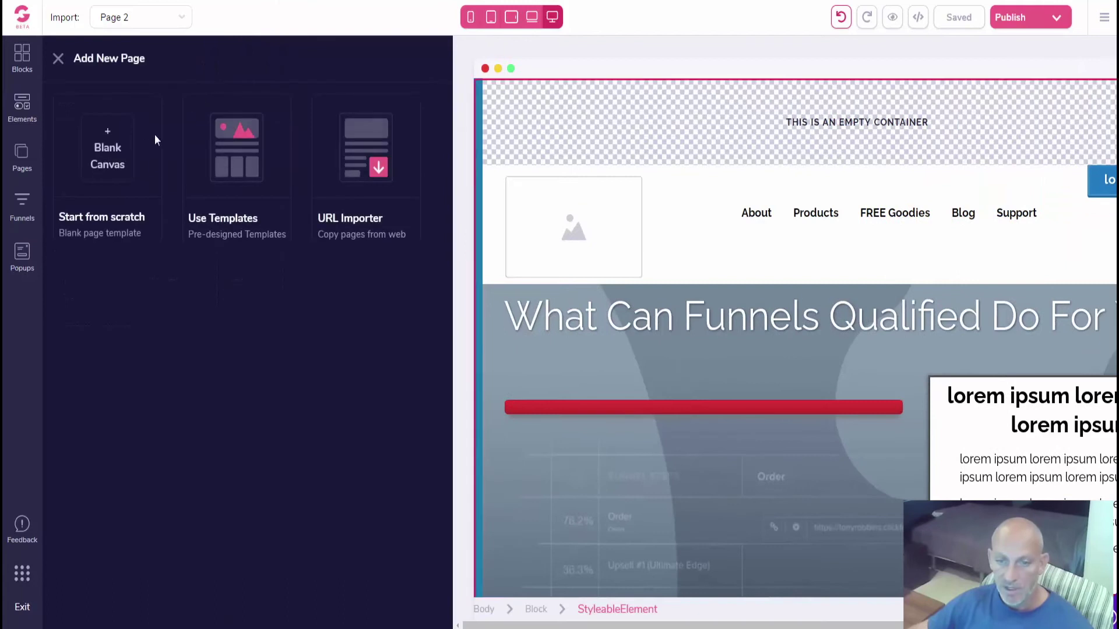
click(116, 153)
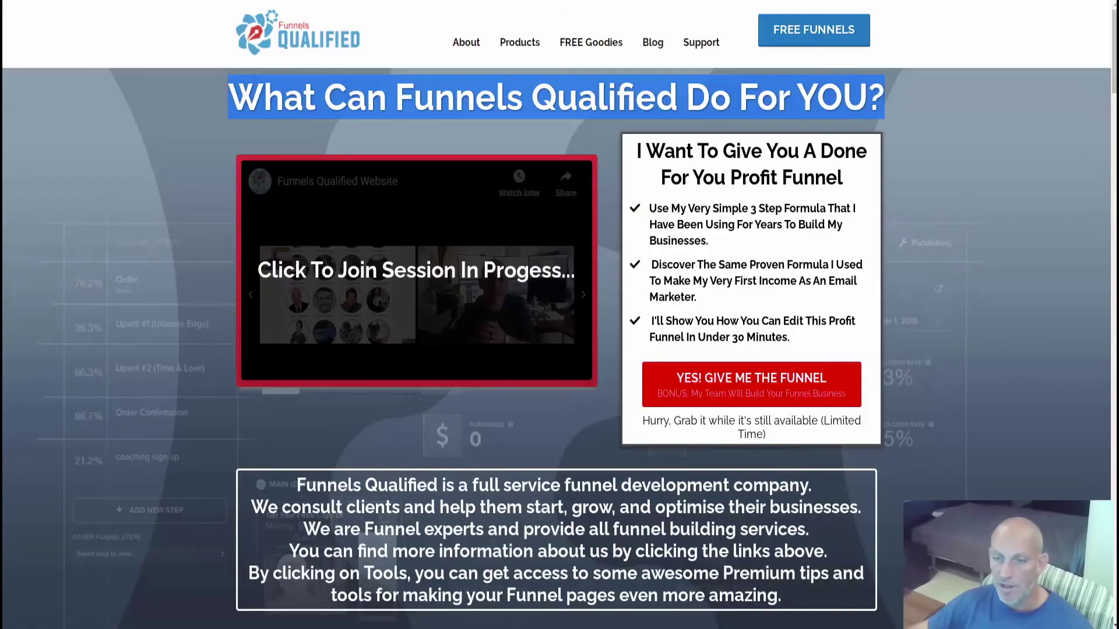
Deselect the headline on the live Funnels Qualified page and bring up its View page source option
click(243, 135)
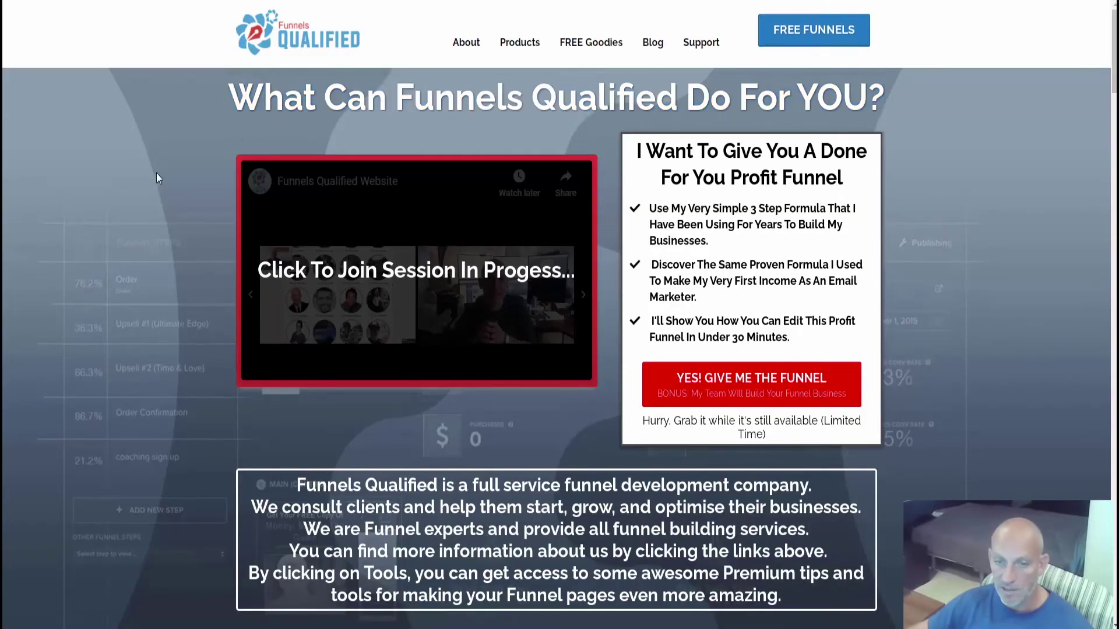
right_click(172, 148)
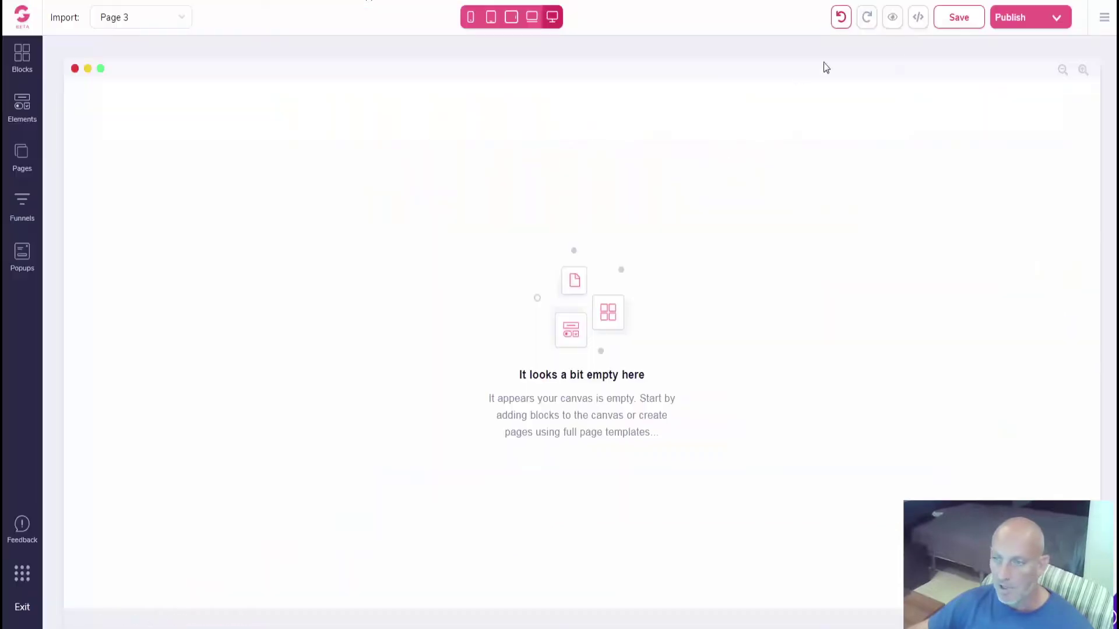
Paste the Funnels Qualified HTML source into Page 3's source code editor and save it
click(919, 17)
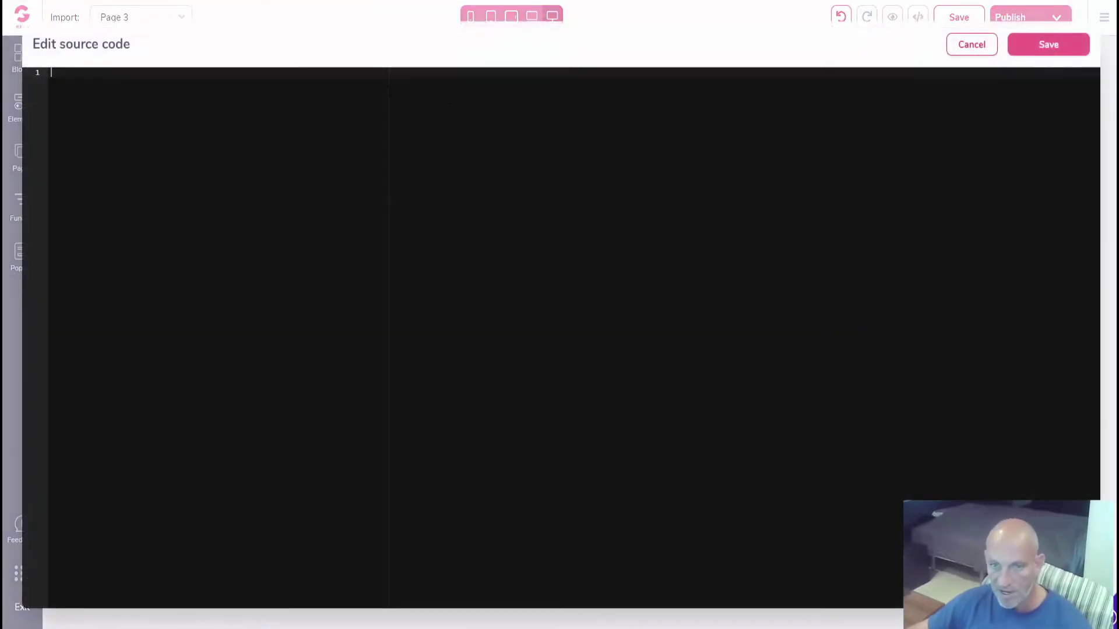
key(ctrl+v)
click(1049, 47)
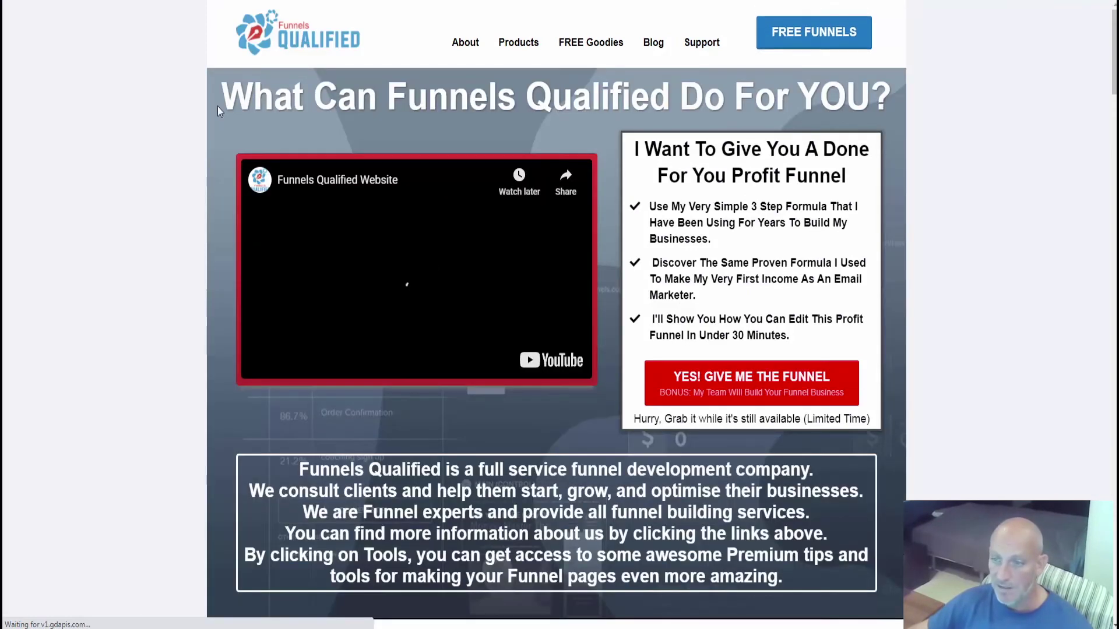
scroll(218, 106, down, 1)
scroll(218, 106, down, 3)
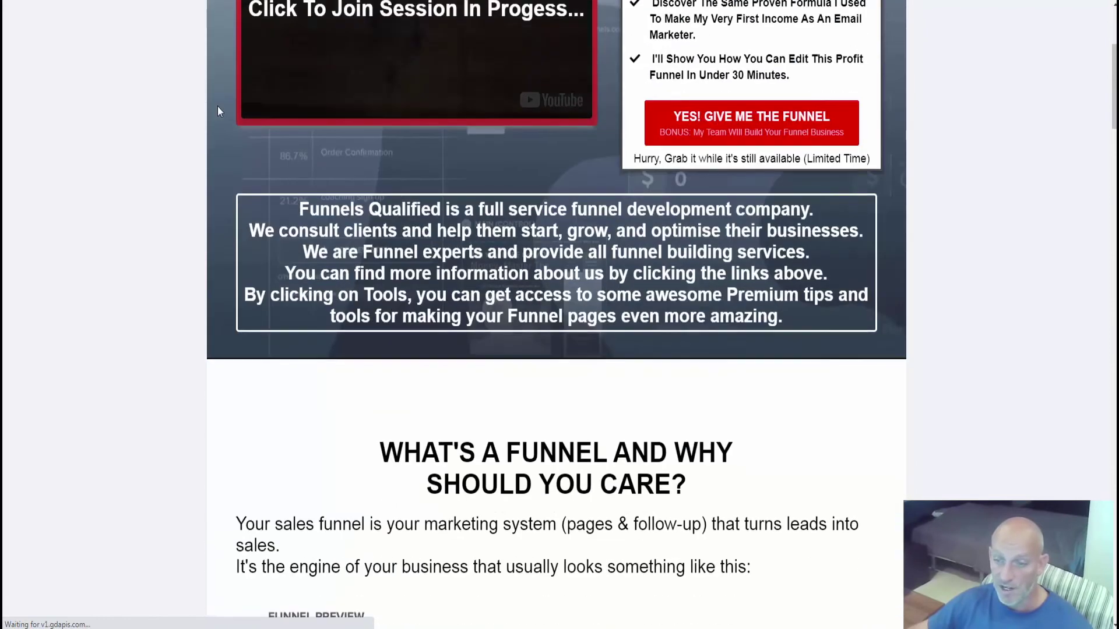
scroll(218, 106, down, 3)
scroll(219, 111, down, 5)
scroll(244, 187, down, 3)
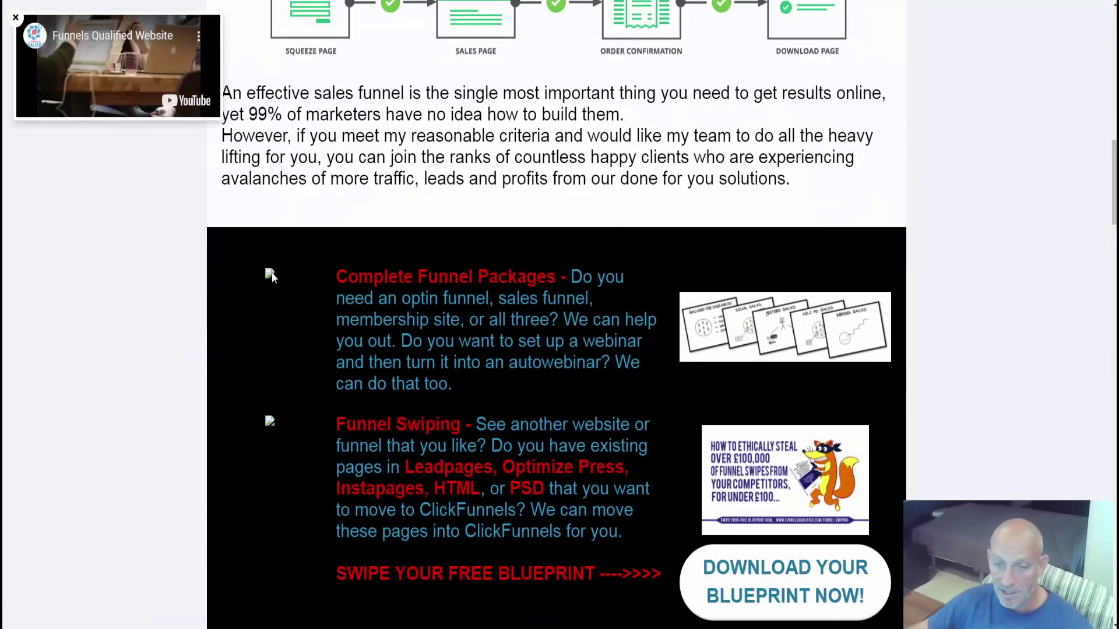
scroll(368, 229, down, 5)
scroll(368, 229, down, 5)
scroll(408, 239, down, 5)
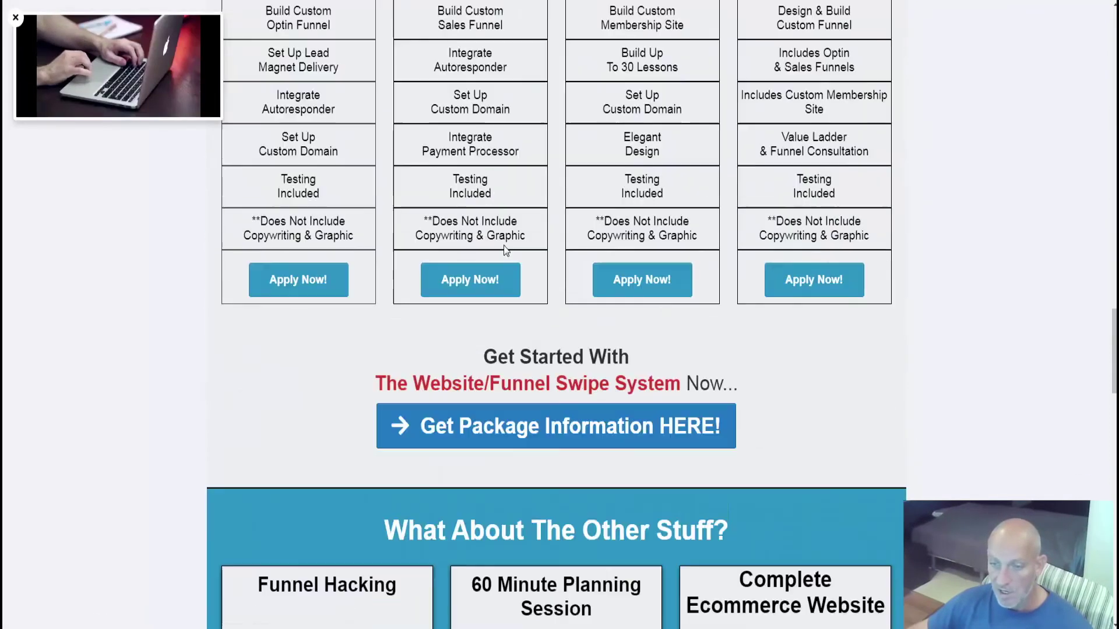
scroll(522, 257, down, 7)
scroll(522, 257, down, 7)
scroll(542, 261, down, 6)
scroll(542, 261, up, 6)
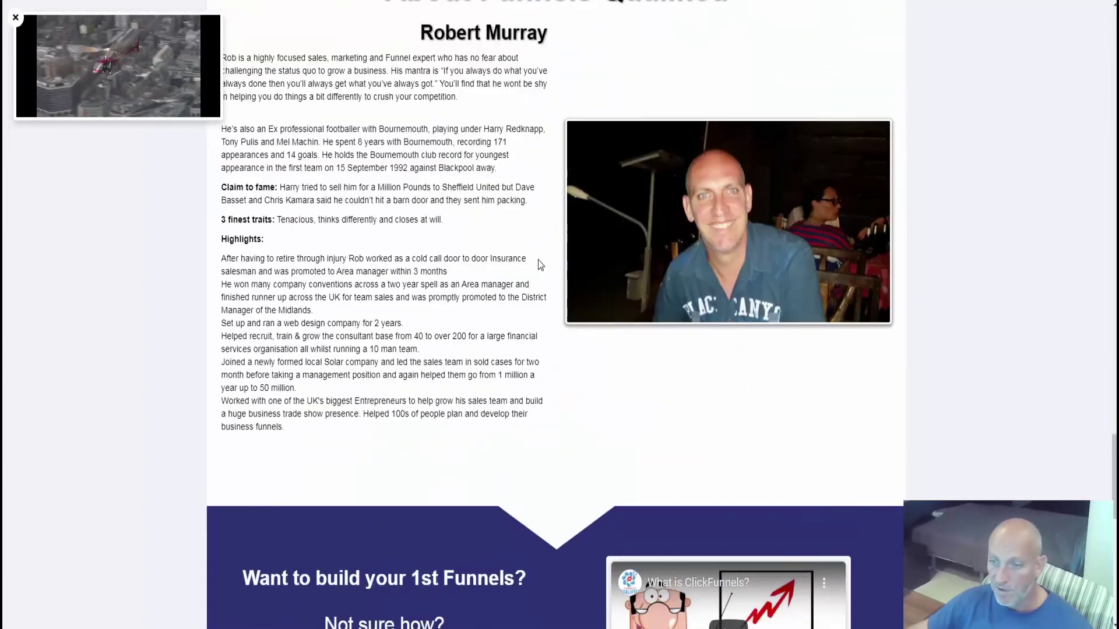
scroll(537, 260, up, 12)
scroll(538, 260, up, 15)
scroll(538, 260, up, 8)
scroll(537, 260, up, 5)
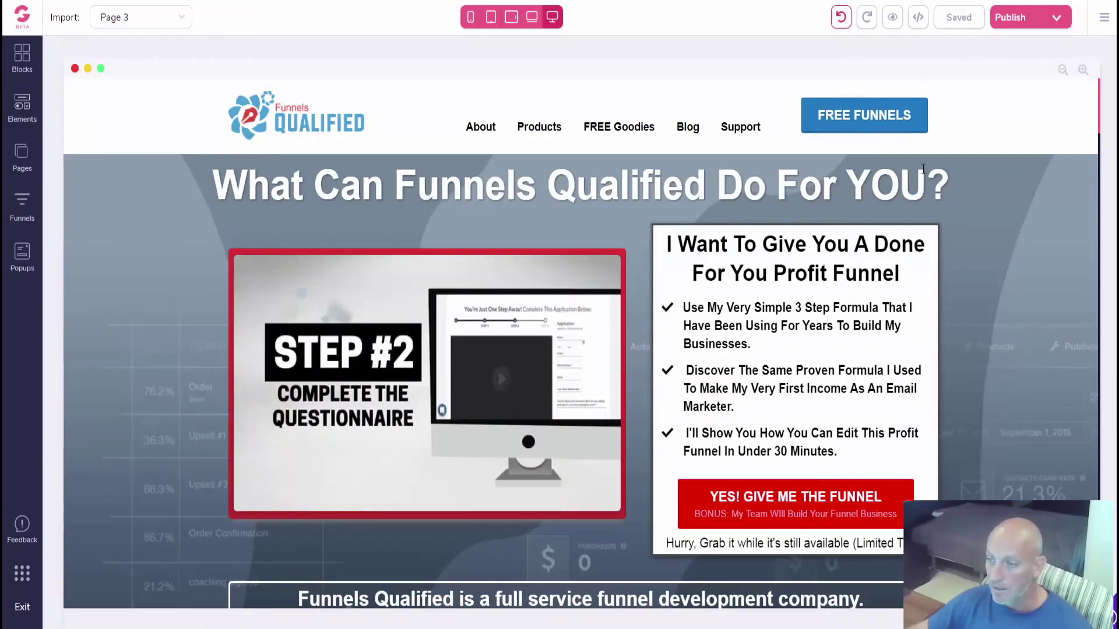
Add Page 4 from a Blank Canvas in the Pages panel
scroll(788, 257, down, 3)
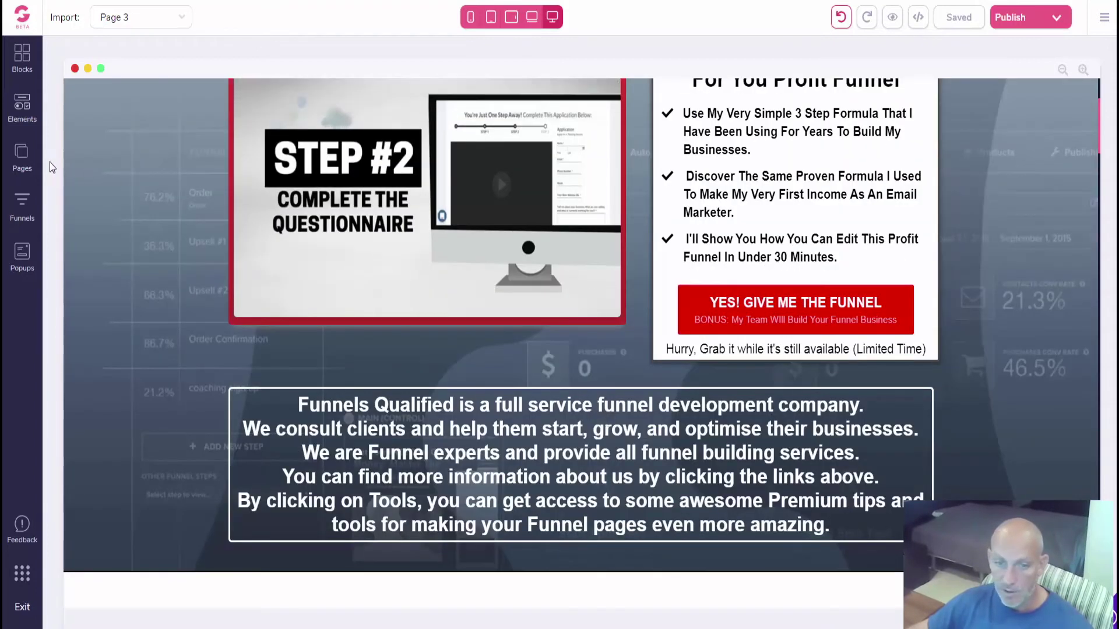
click(23, 156)
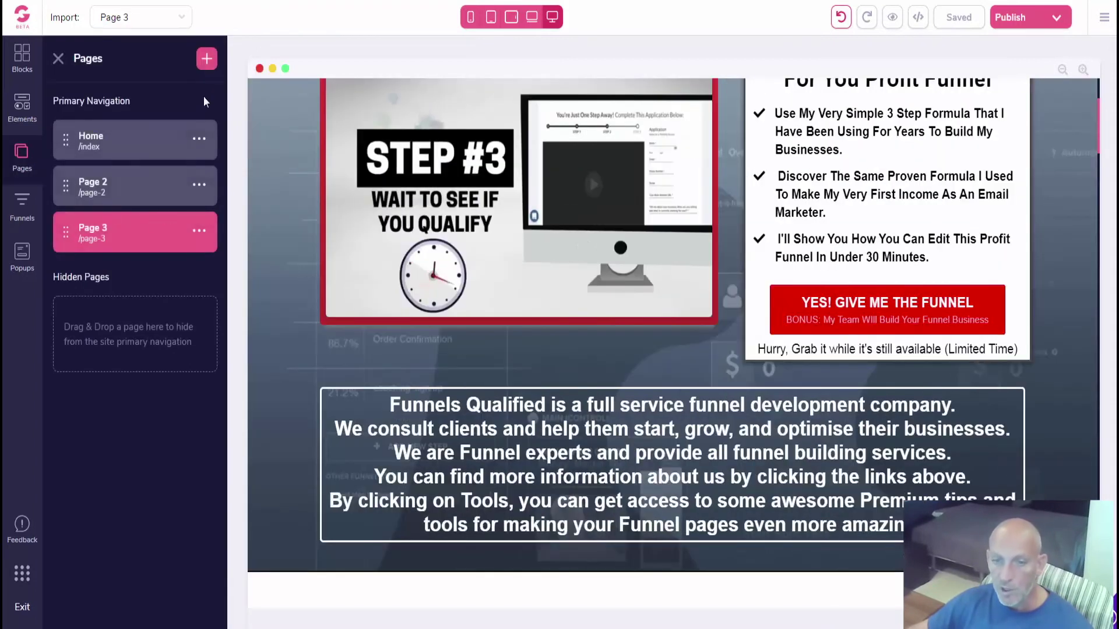
click(207, 59)
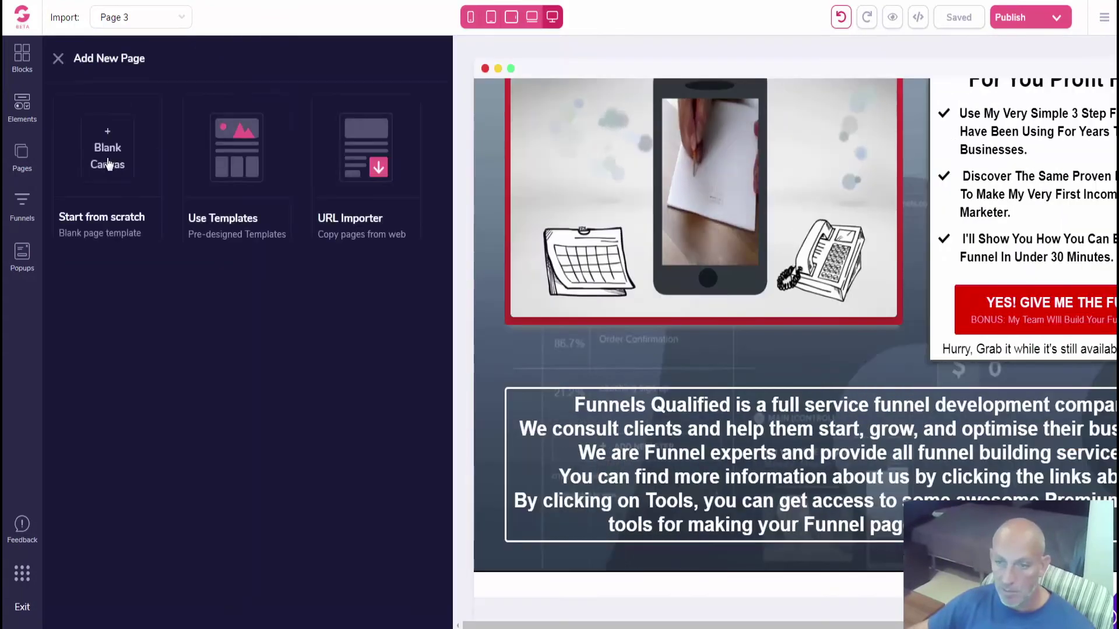
click(113, 162)
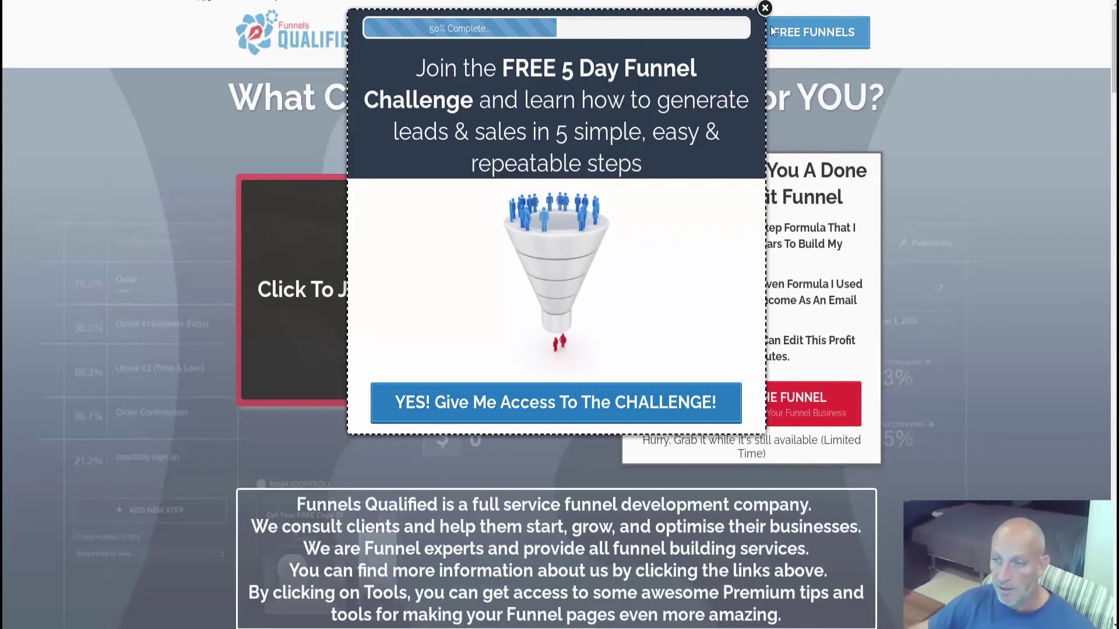
Dismiss the Free 5 Day Funnel Challenge popup and bring up the page's source options
click(765, 8)
right_click(95, 265)
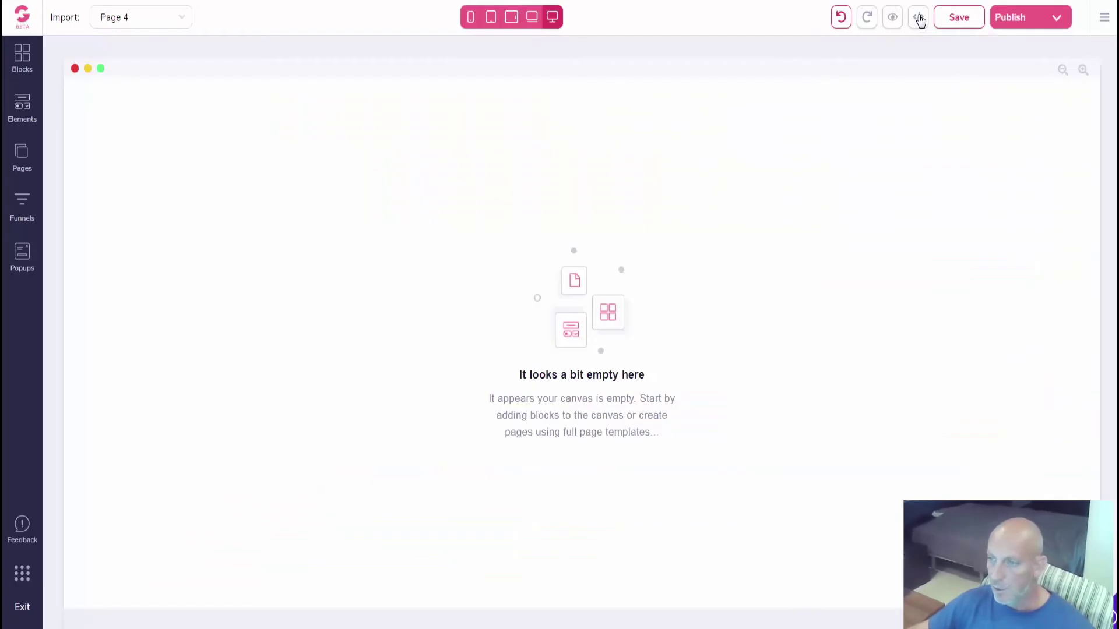
Paste the copied Funnels Qualified HTML into Page 4's source editor and review the rendered page
click(918, 18)
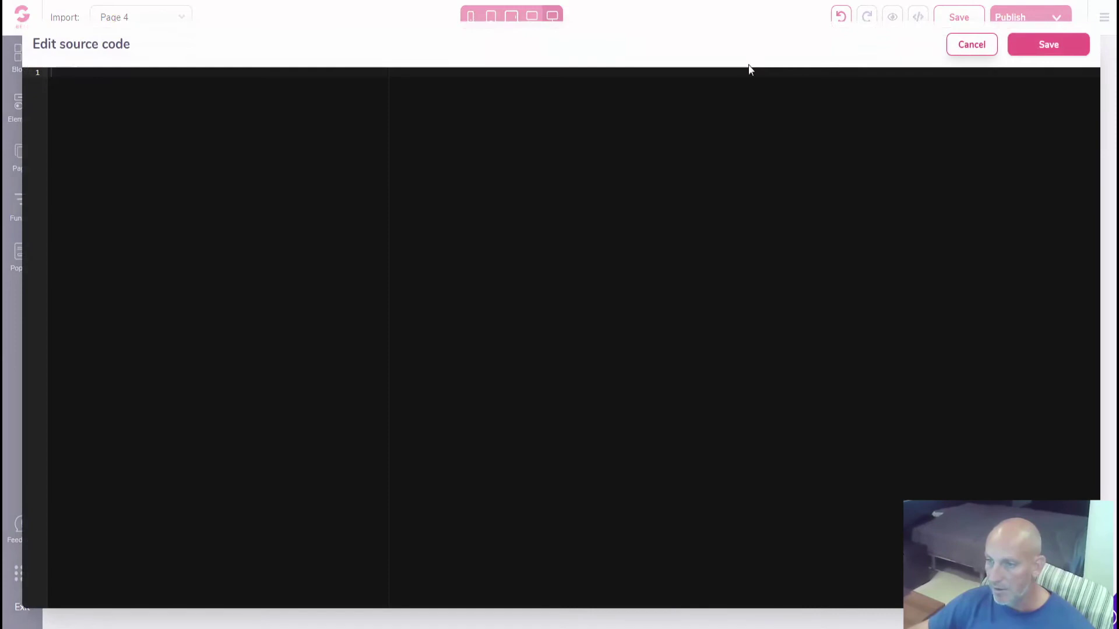
key(ctrl+v)
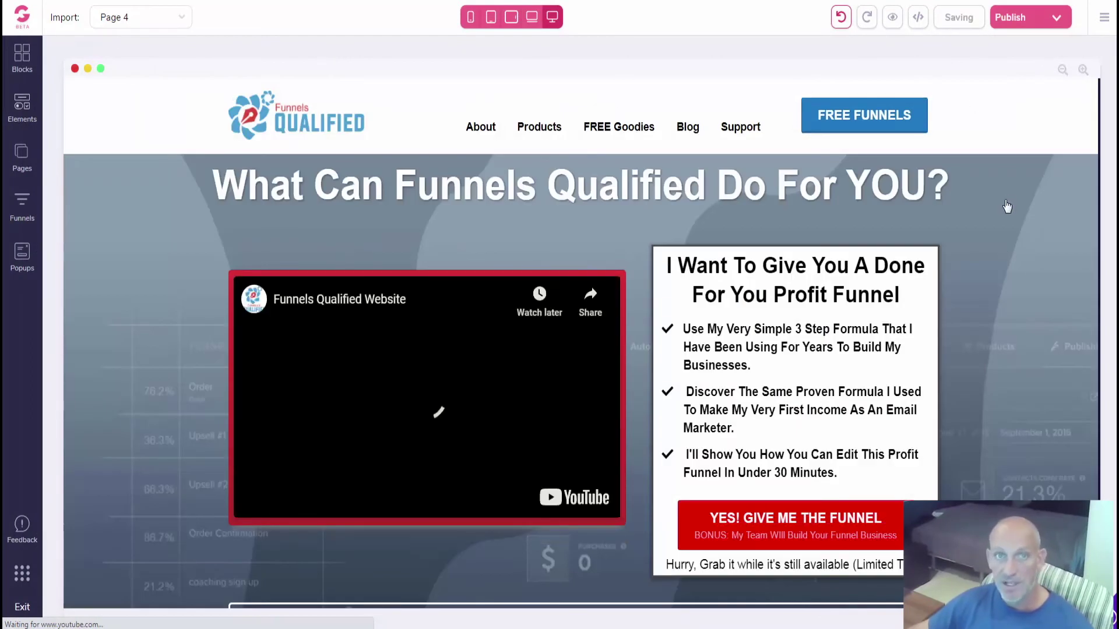
scroll(999, 212, down, 2)
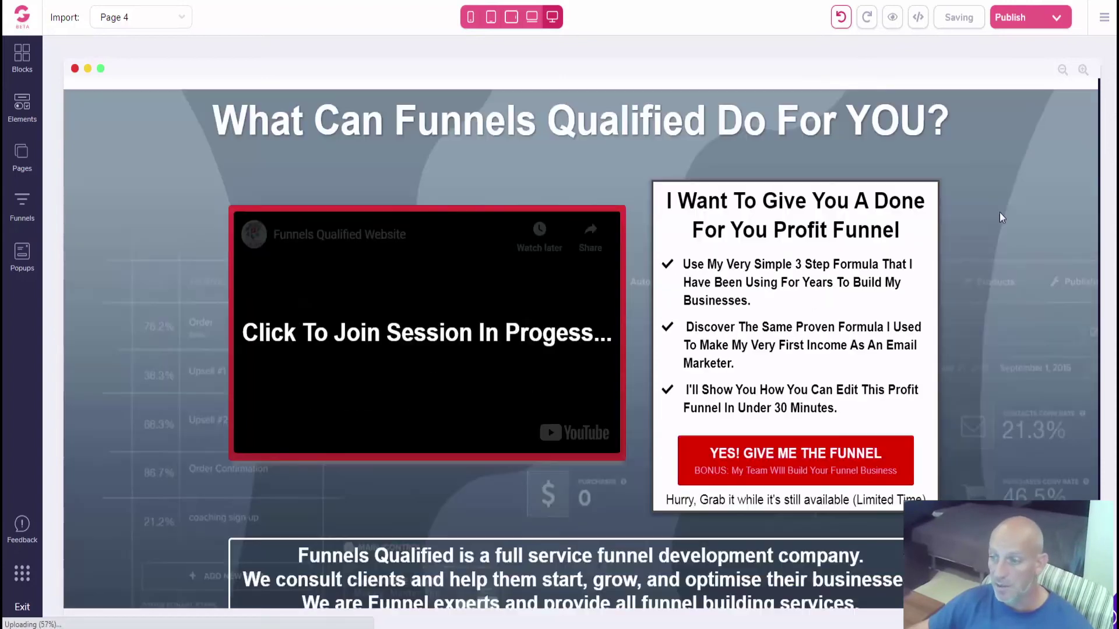
scroll(999, 212, down, 5)
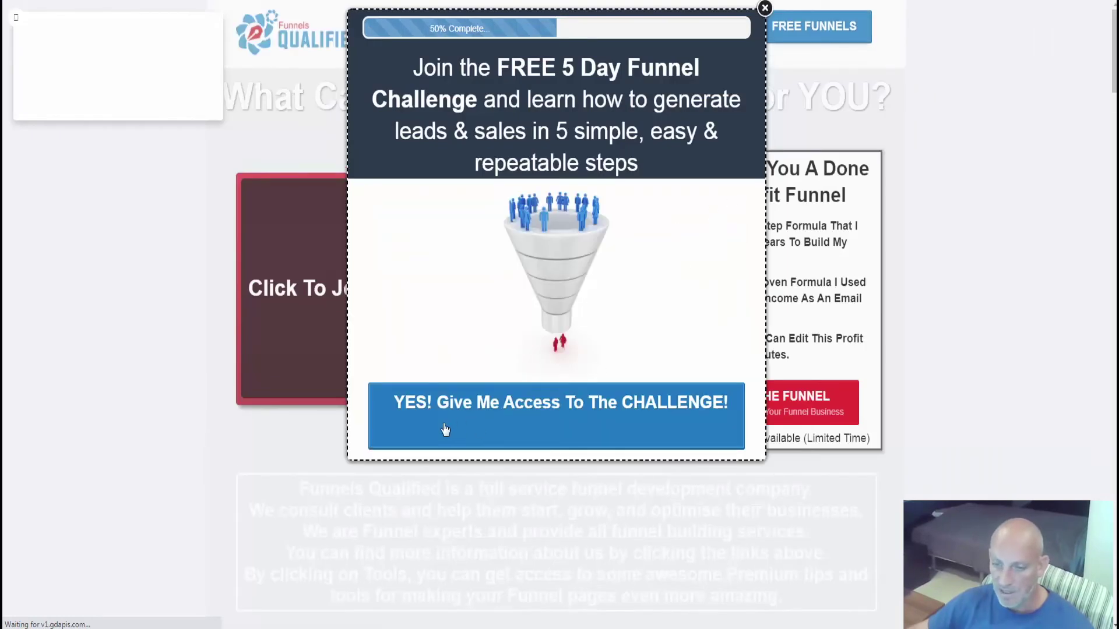
Close the FREE 5 Day Funnel Challenge popup on the live homepage preview in Chrome
click(922, 212)
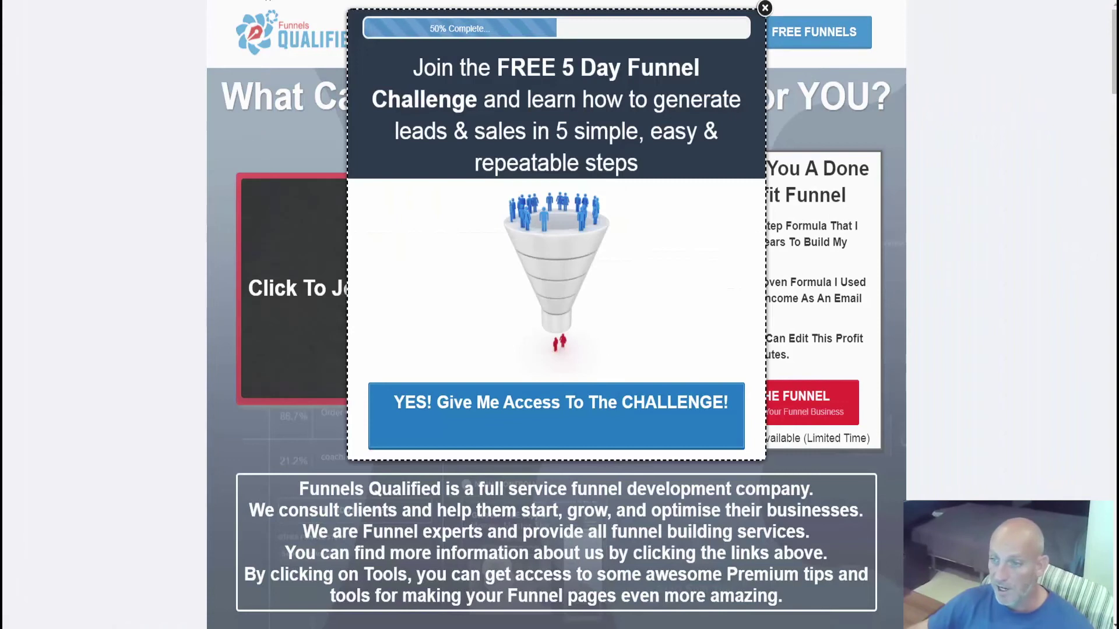
click(764, 9)
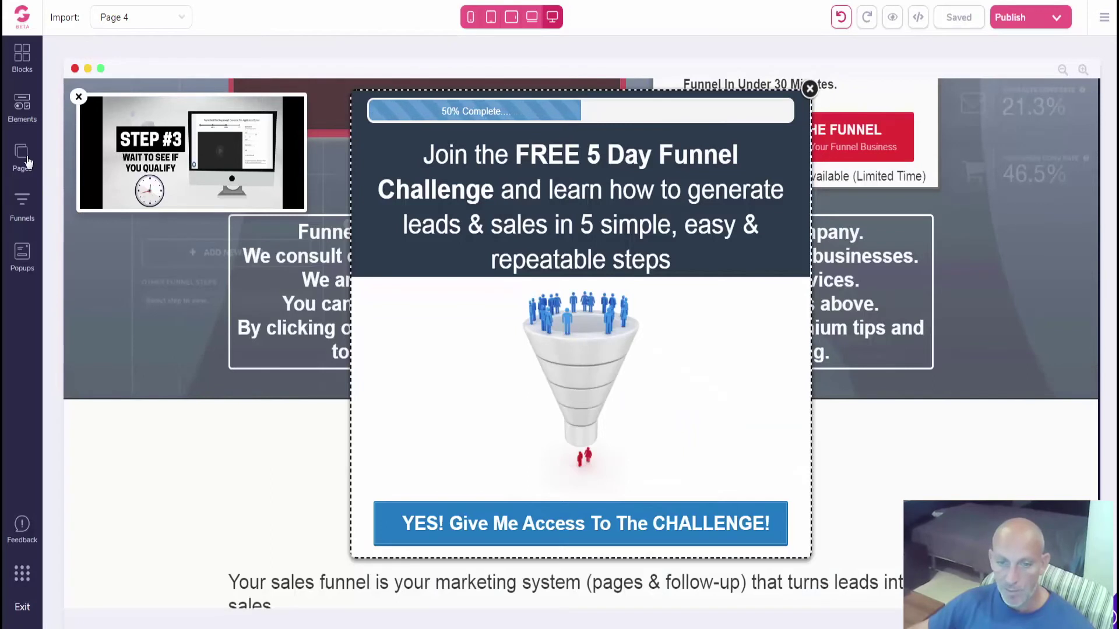
Import the ClickFunnels page URL as layout only into a new Page 5 via URL Importer
click(28, 161)
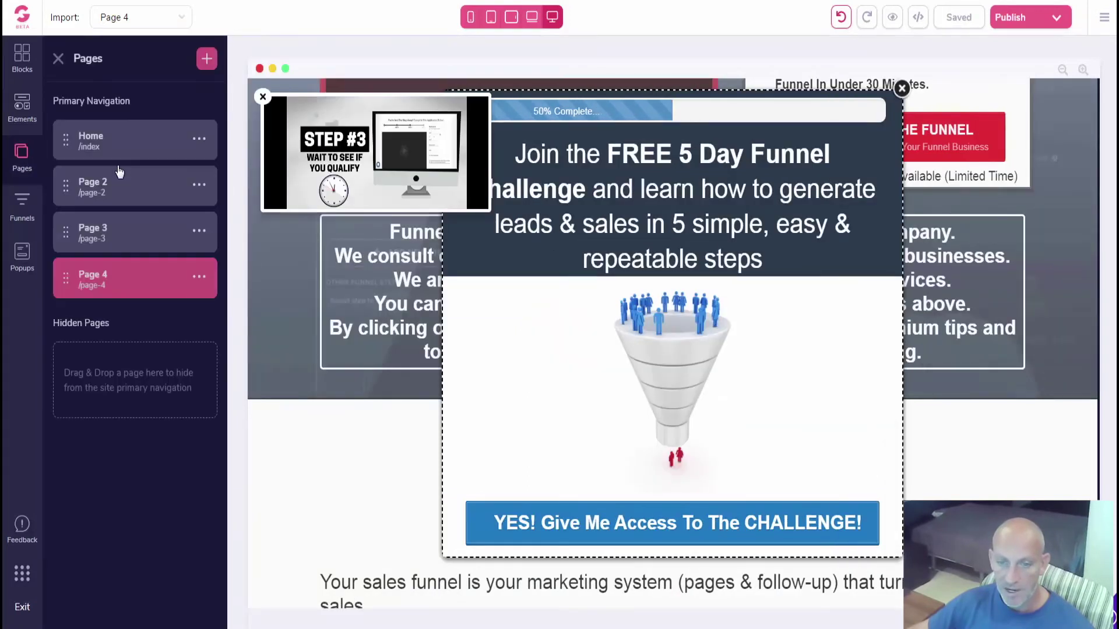
click(207, 55)
click(351, 165)
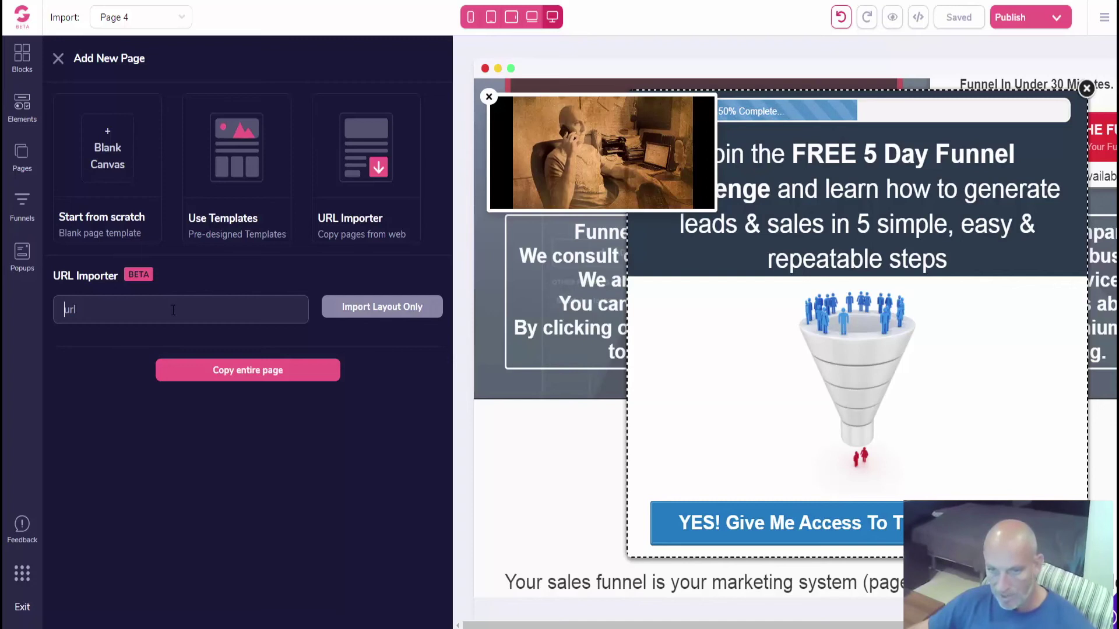
key(ctrl+v)
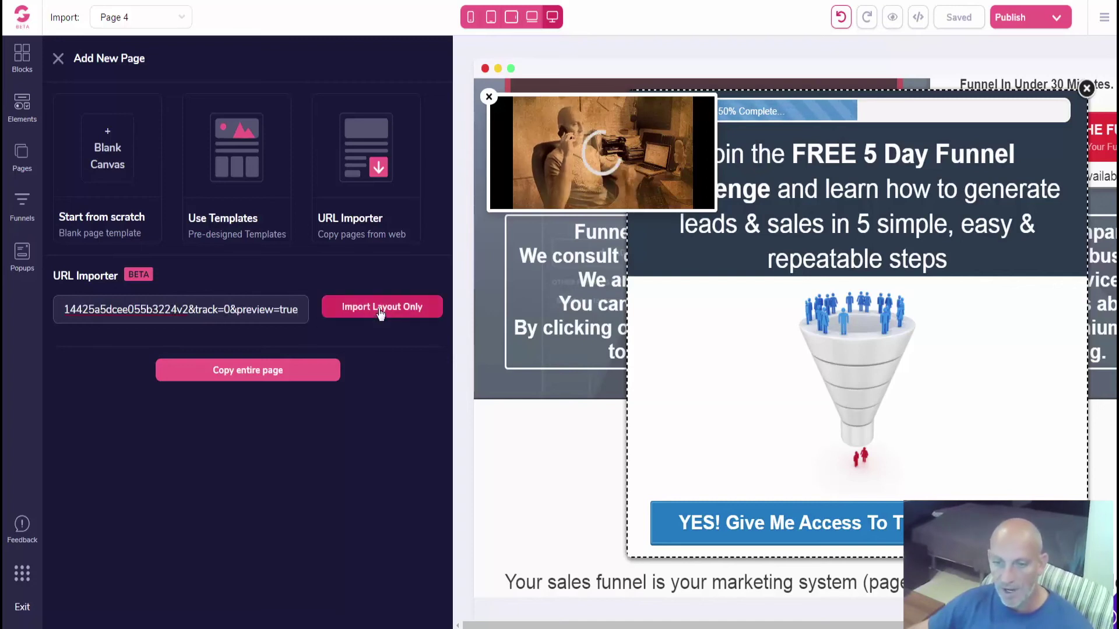
click(380, 309)
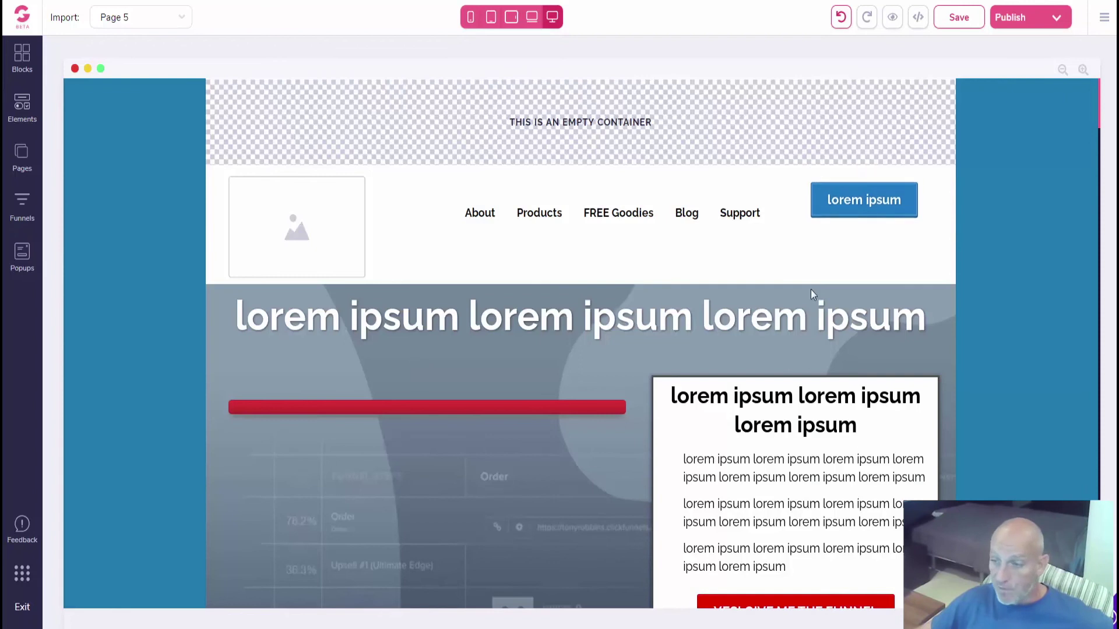
scroll(994, 288, down, 3)
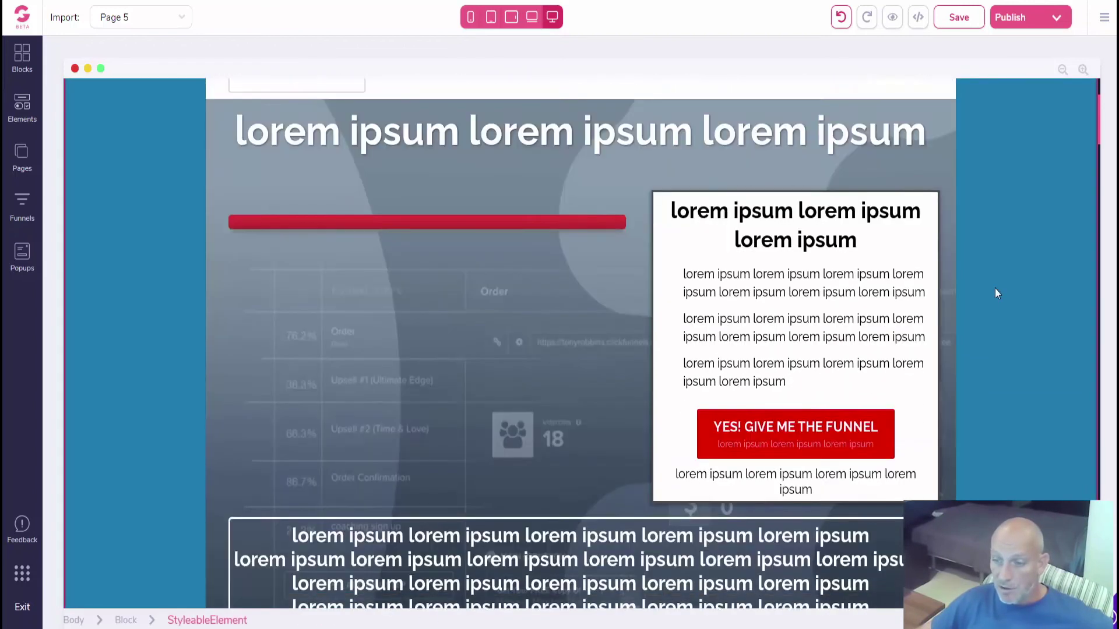
scroll(995, 288, down, 3)
scroll(995, 289, down, 7)
scroll(994, 294, down, 2)
click(583, 262)
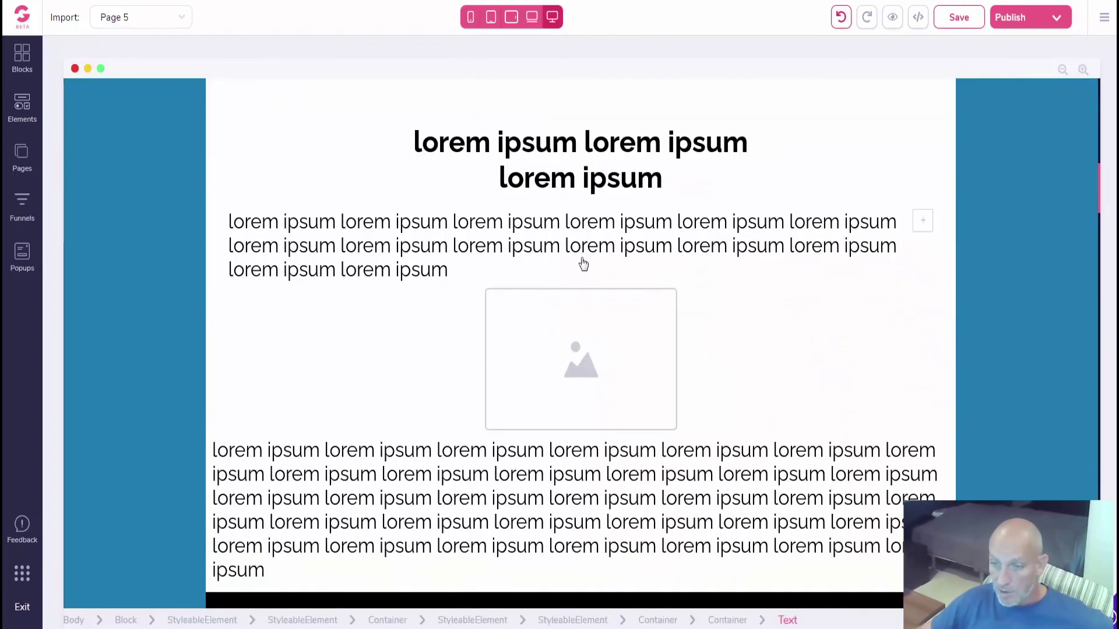
scroll(775, 303, down, 4)
scroll(799, 318, down, 3)
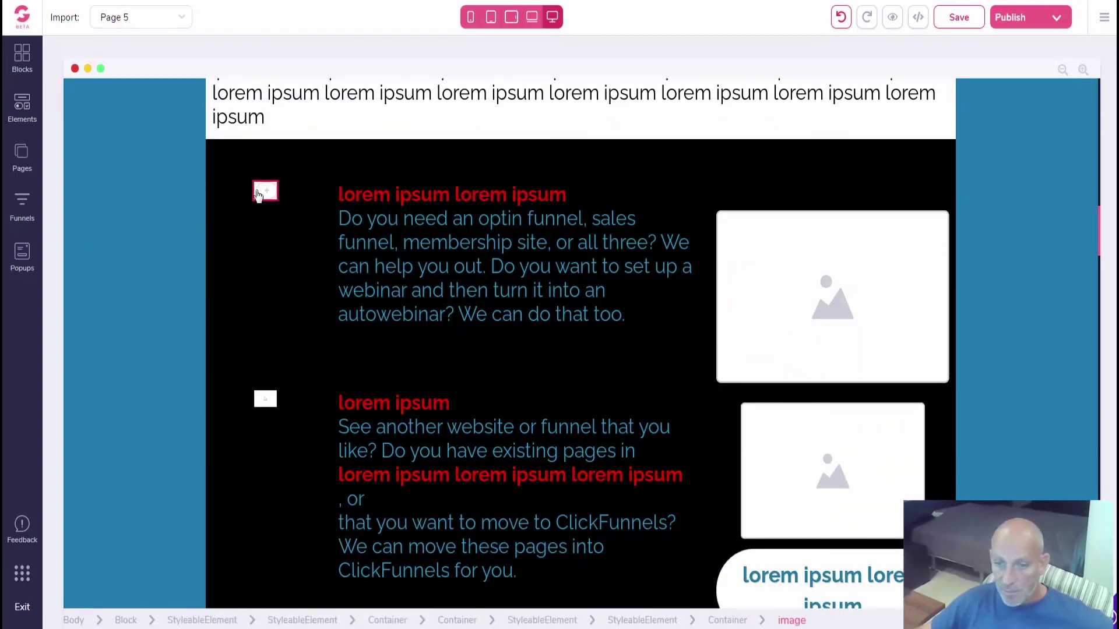
click(259, 195)
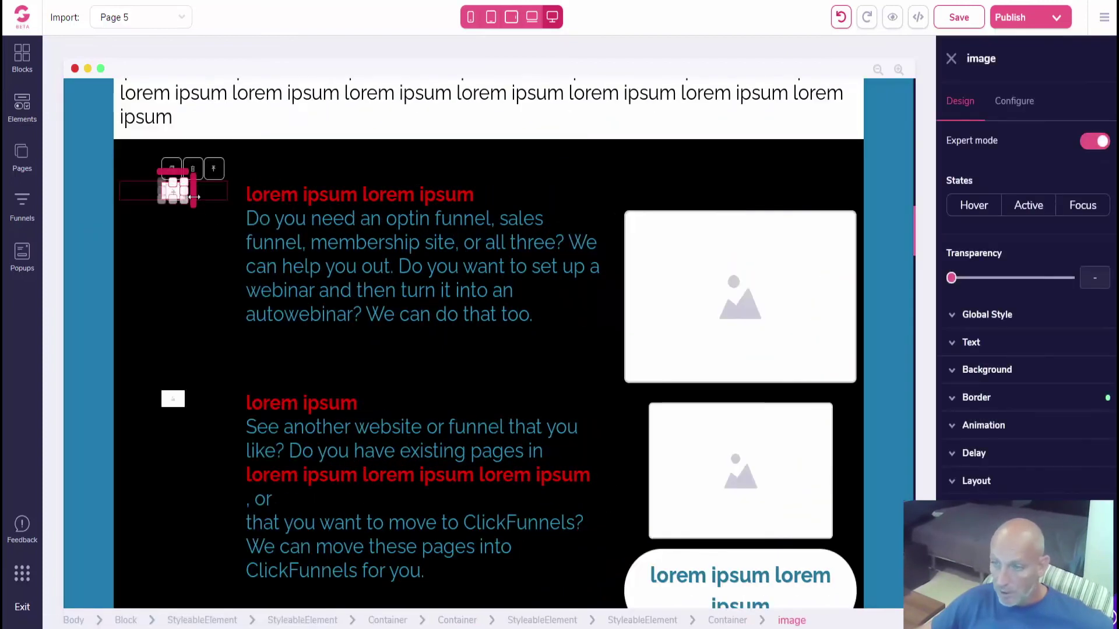
click(1022, 105)
click(954, 58)
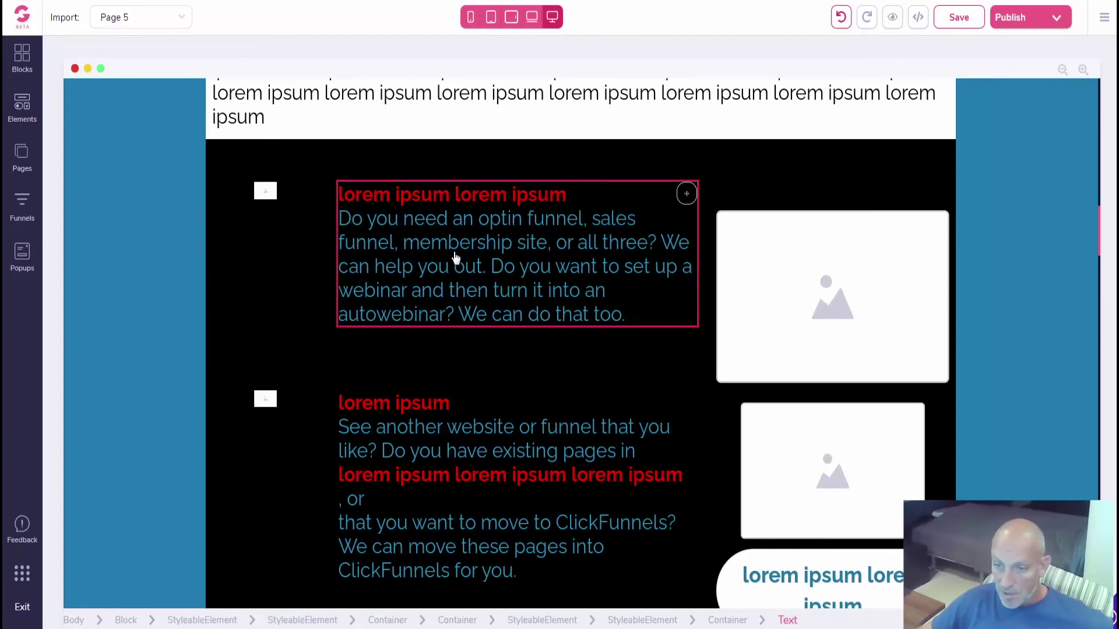
scroll(582, 274, down, 2)
scroll(440, 343, down, 1)
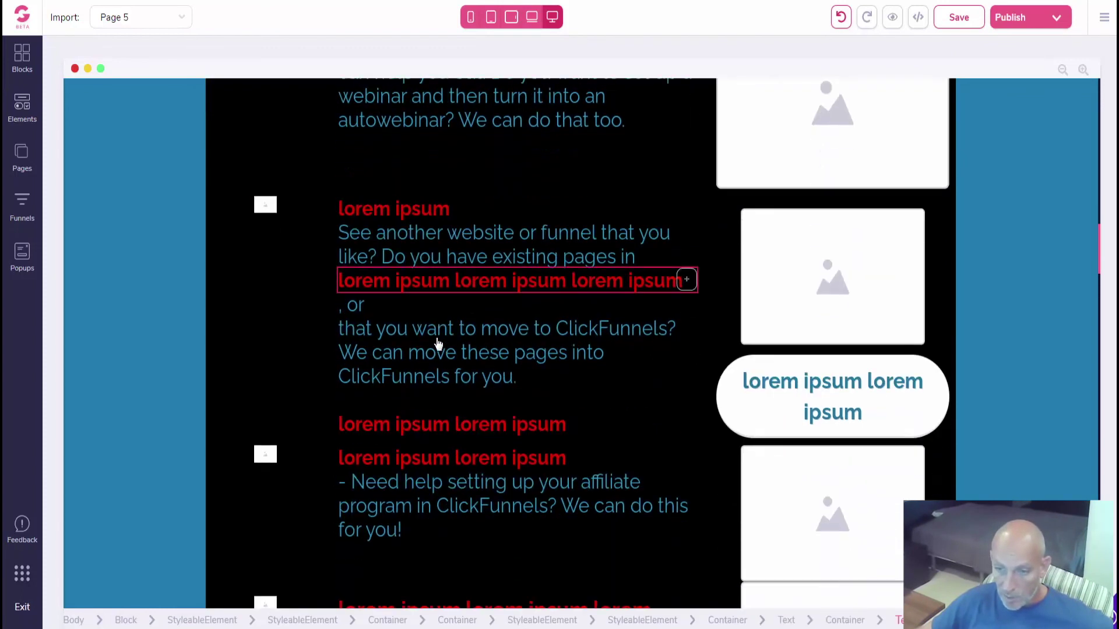
scroll(396, 344, down, 1)
scroll(397, 343, down, 3)
scroll(443, 362, down, 2)
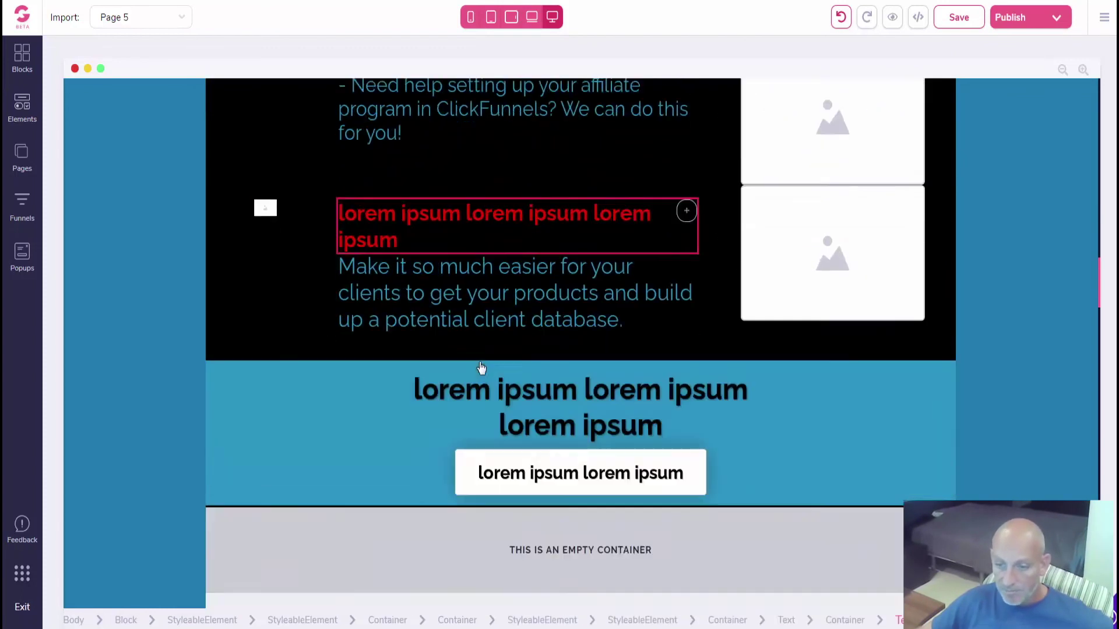
scroll(483, 370, down, 3)
scroll(483, 370, down, 2)
scroll(485, 400, down, 2)
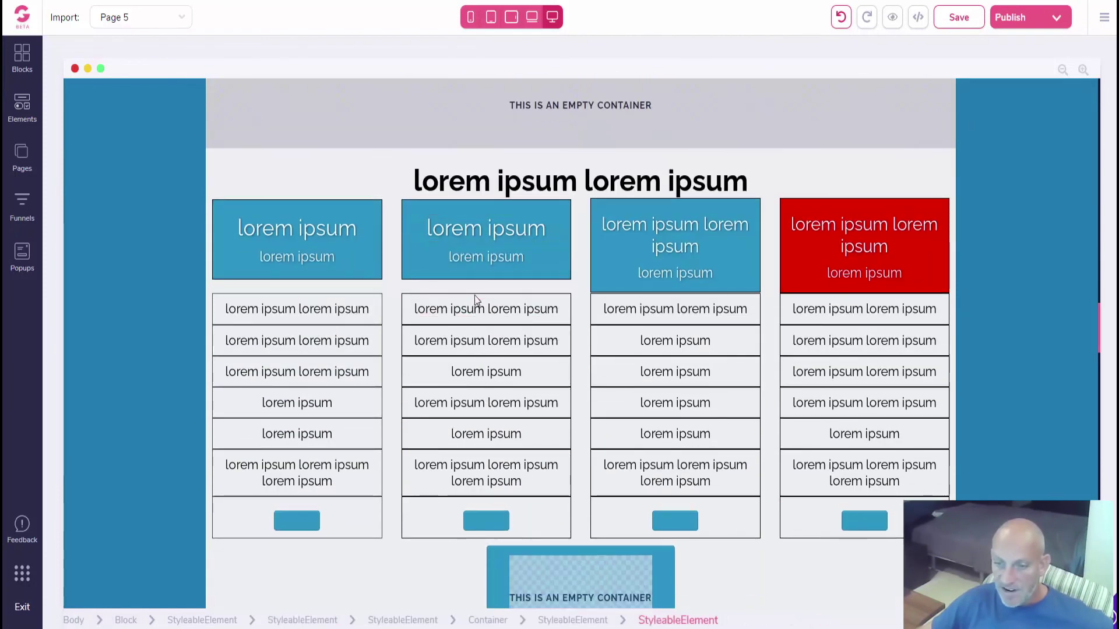
mouse_move(296, 229)
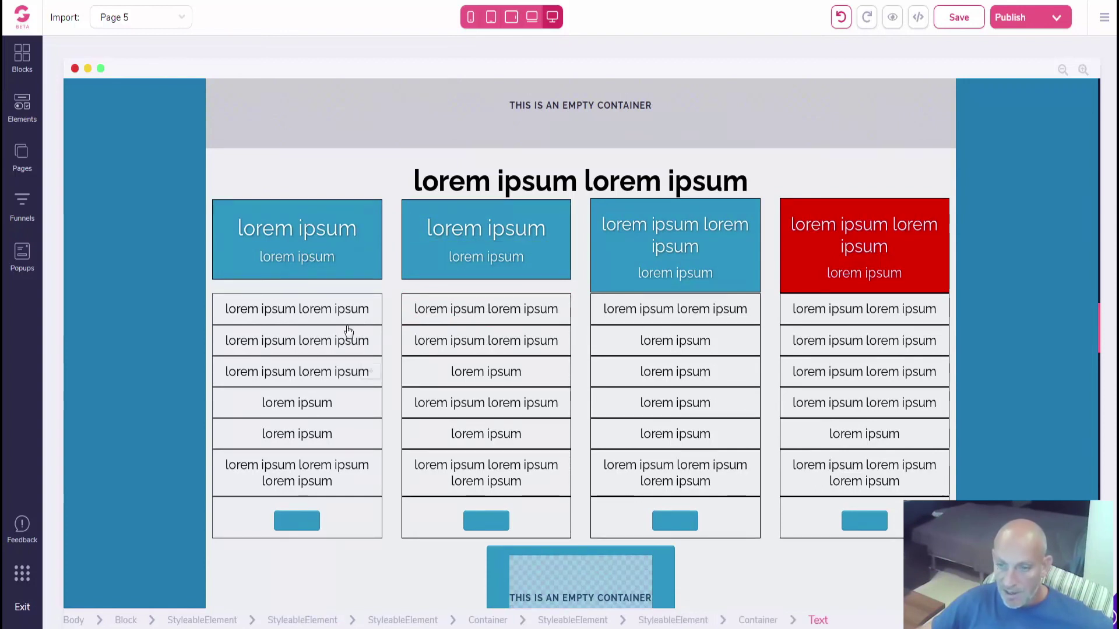
scroll(346, 304, down, 3)
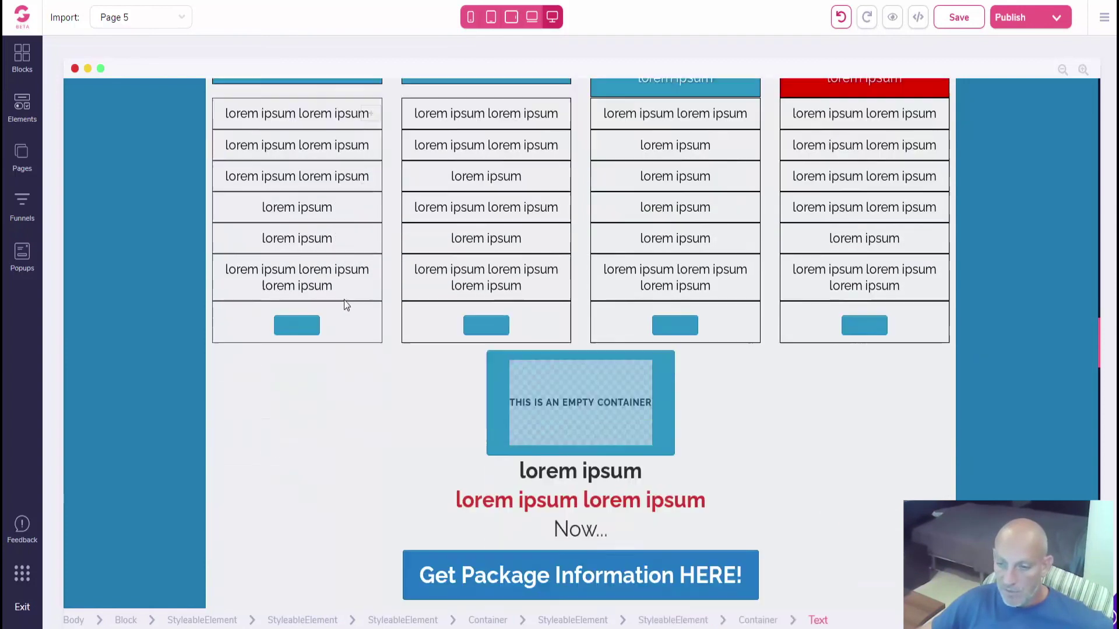
scroll(345, 304, down, 2)
scroll(346, 305, up, 3)
scroll(346, 304, up, 3)
scroll(346, 304, up, 5)
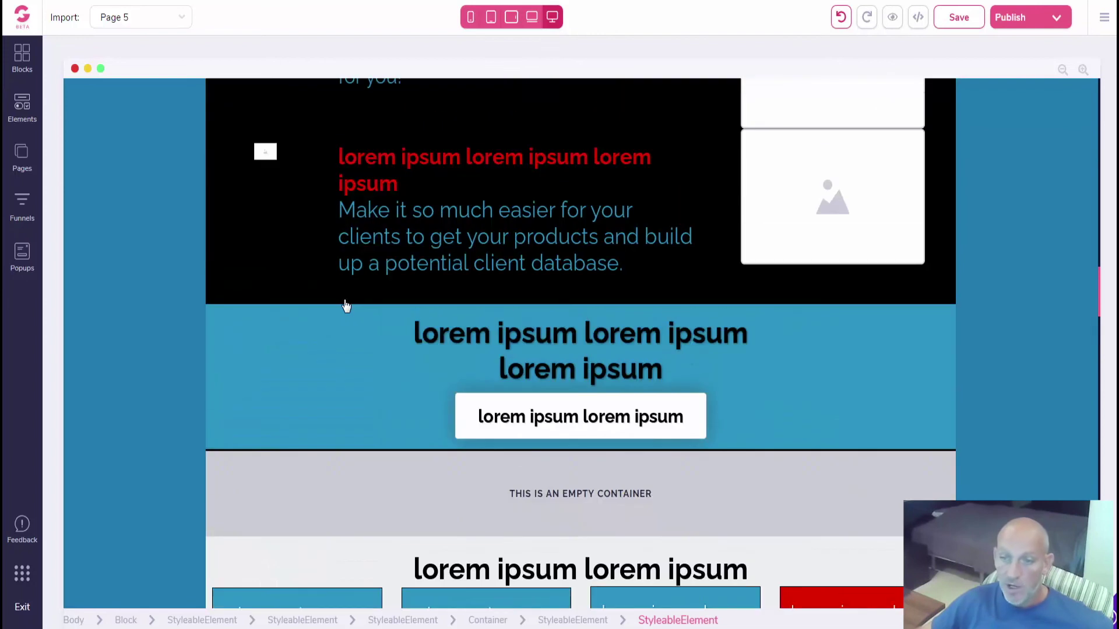
scroll(345, 304, up, 5)
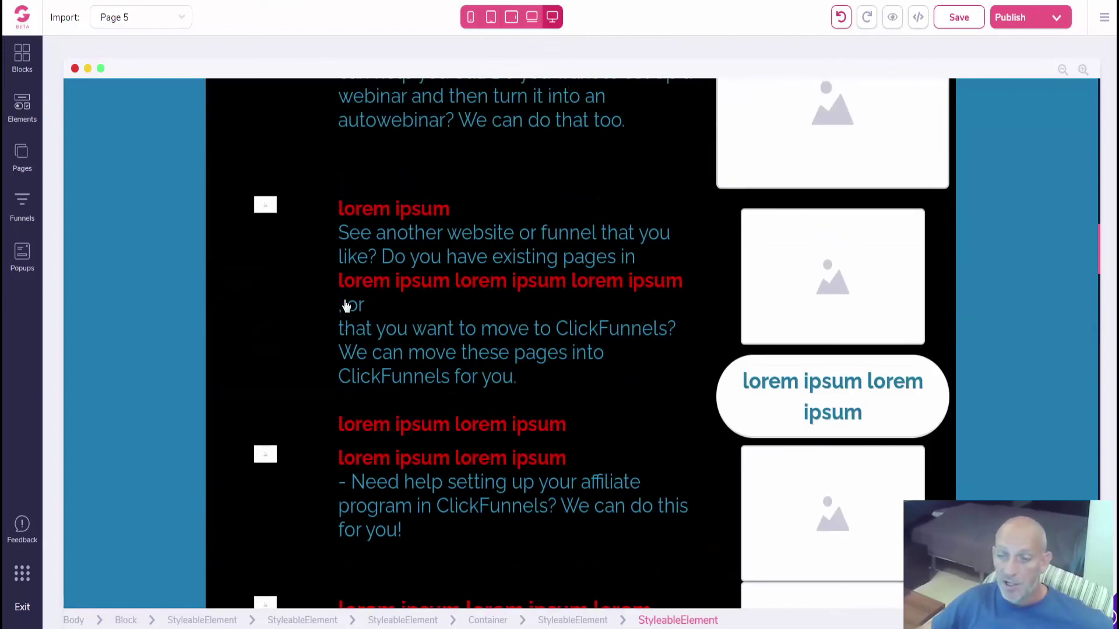